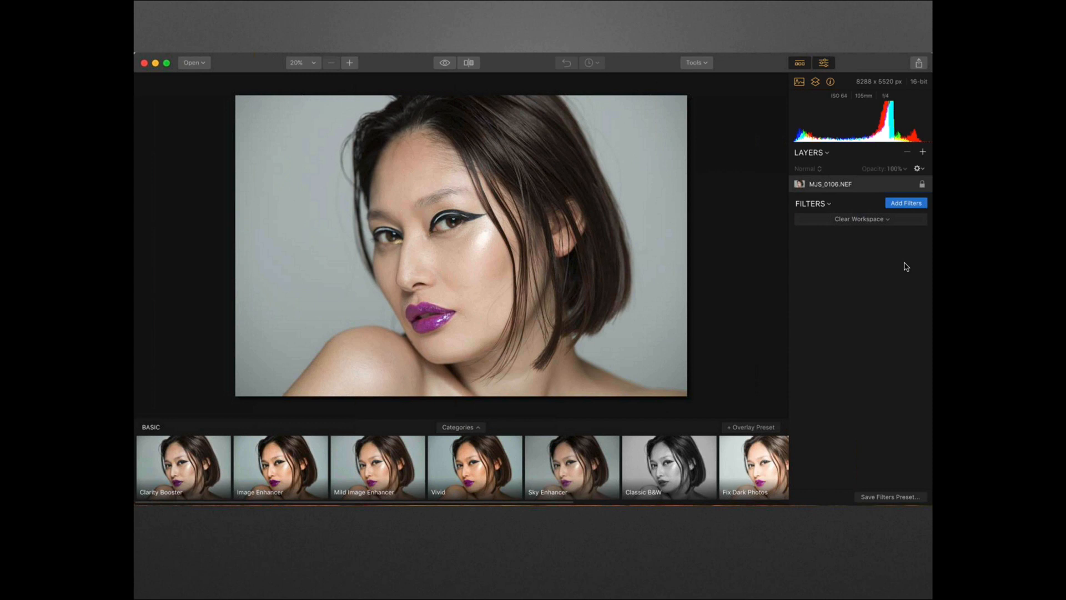
key("Right")
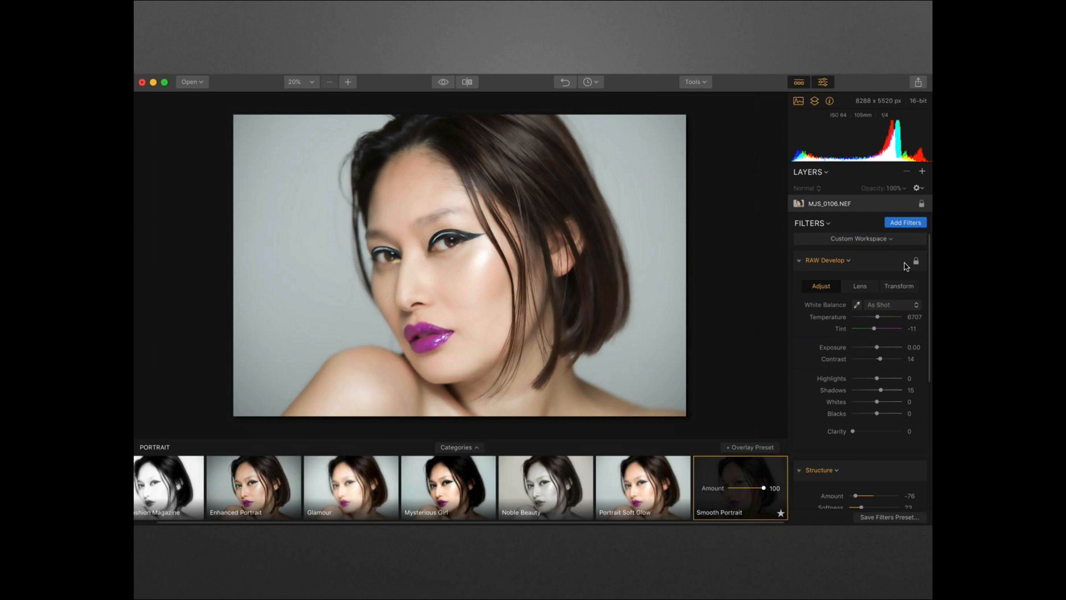
key("Right")
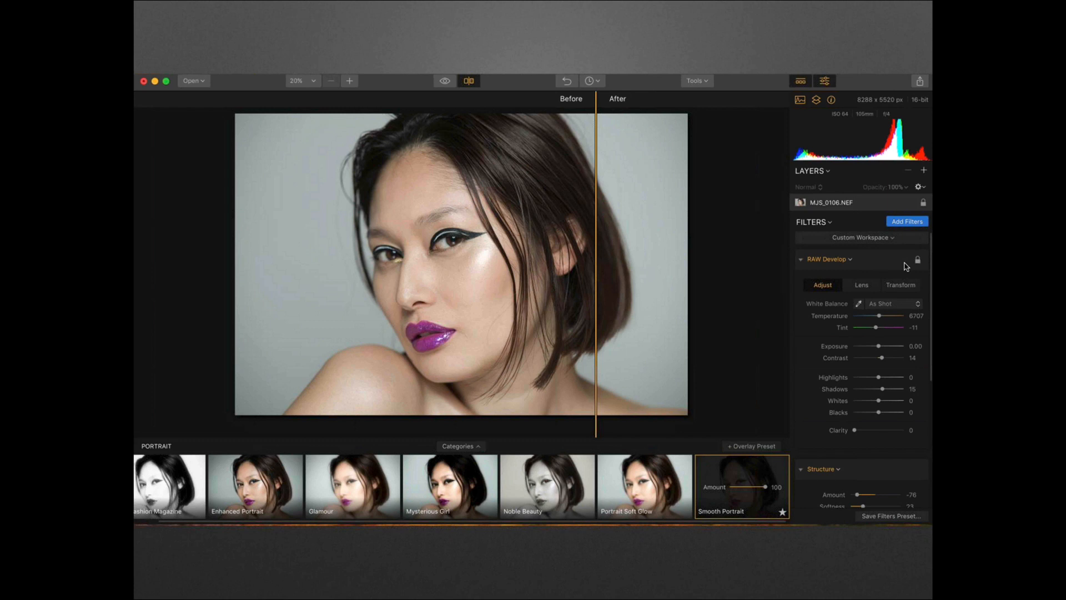
key("Right")
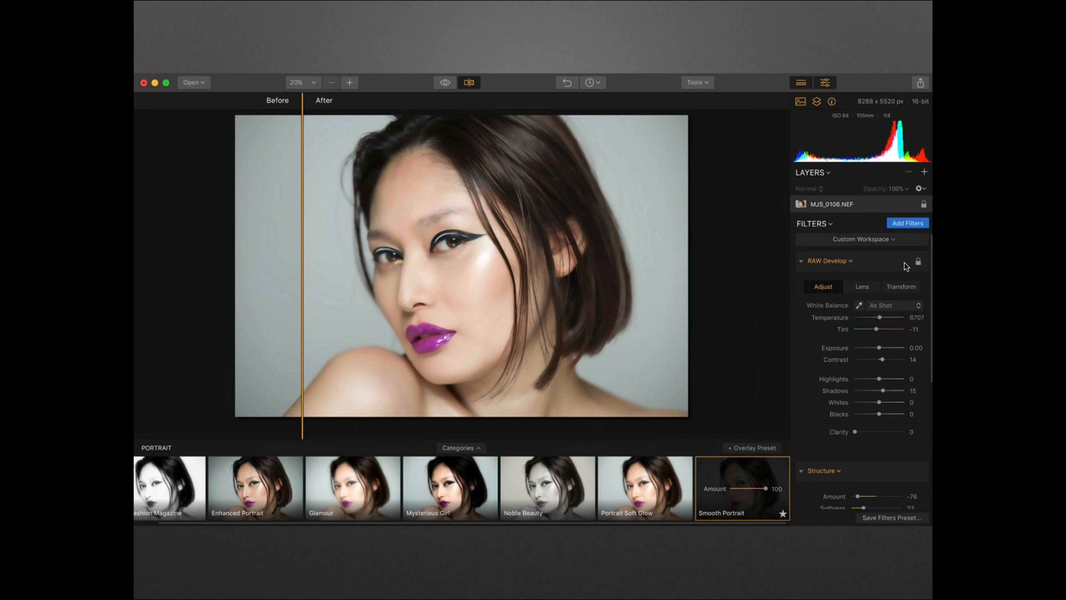
key("Right")
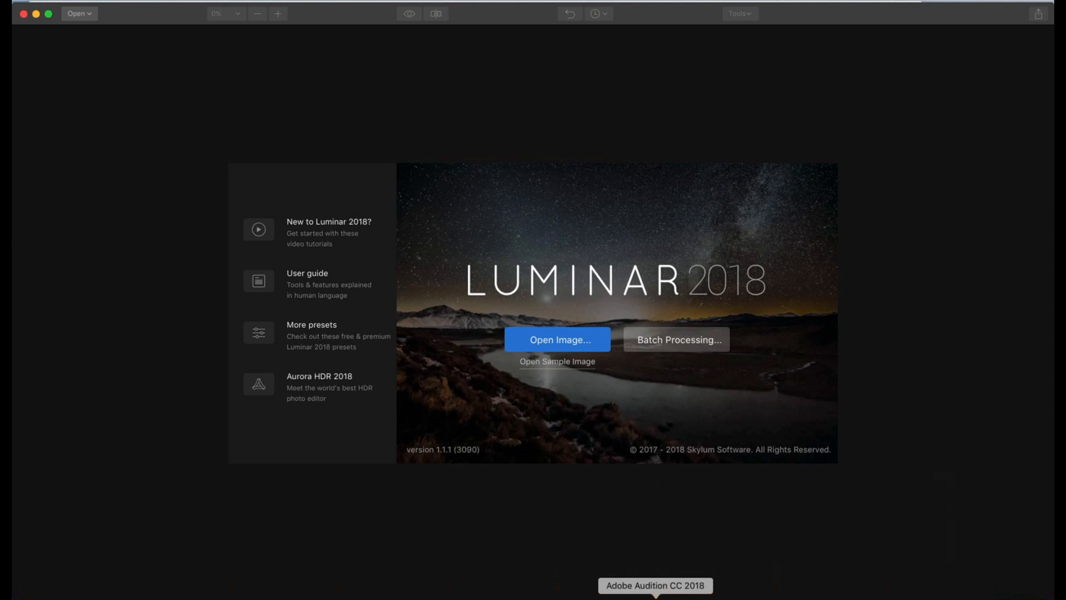
Open the raw photo MJS_1709.NEF from the Images for Skylum folder on the Desktop
left_click(553, 344)
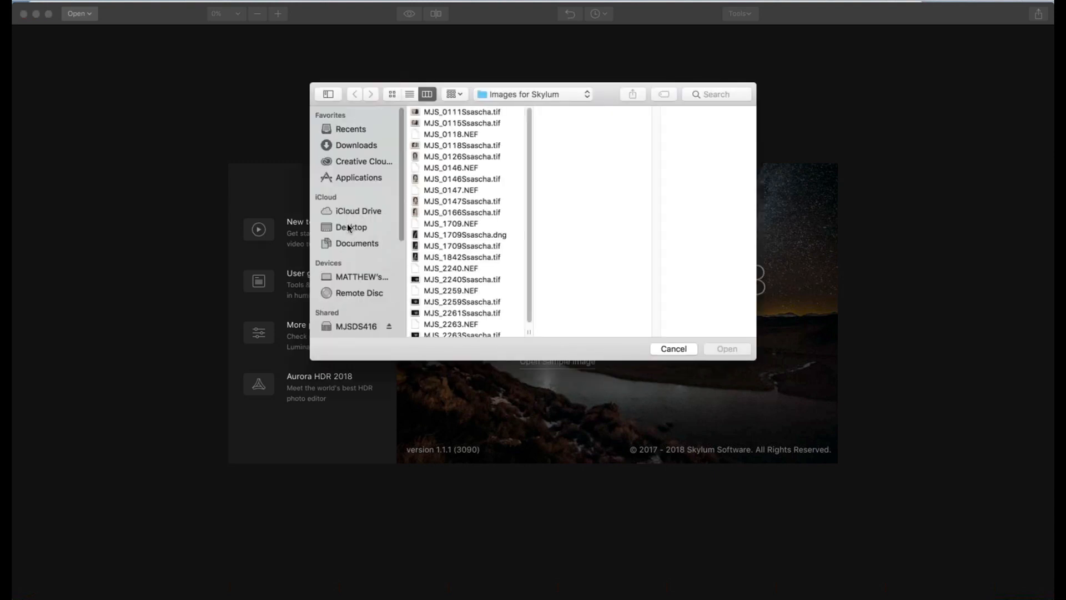
left_click(348, 225)
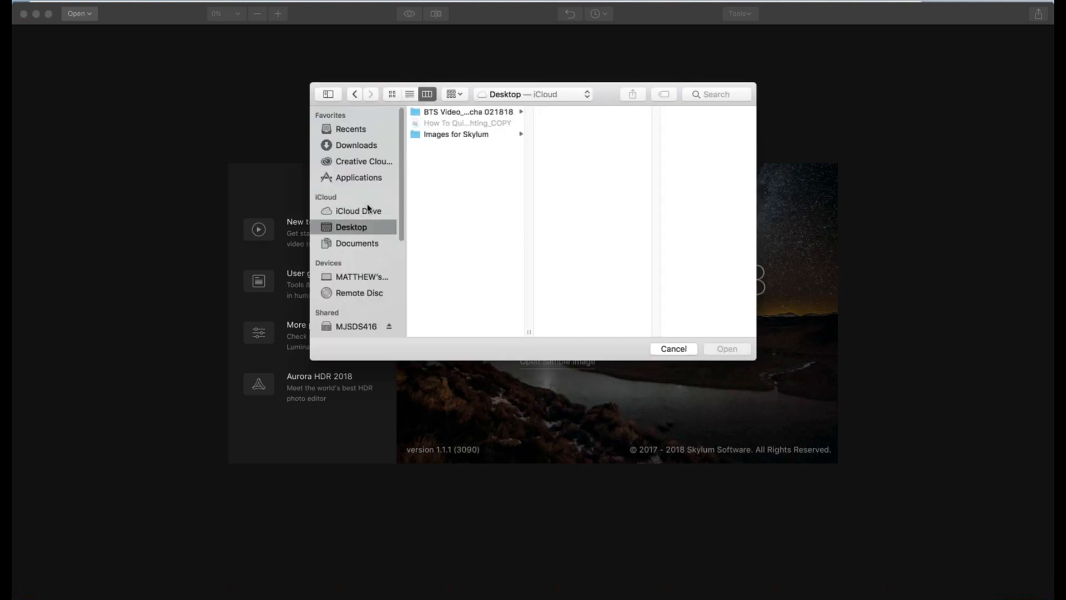
left_click(442, 135)
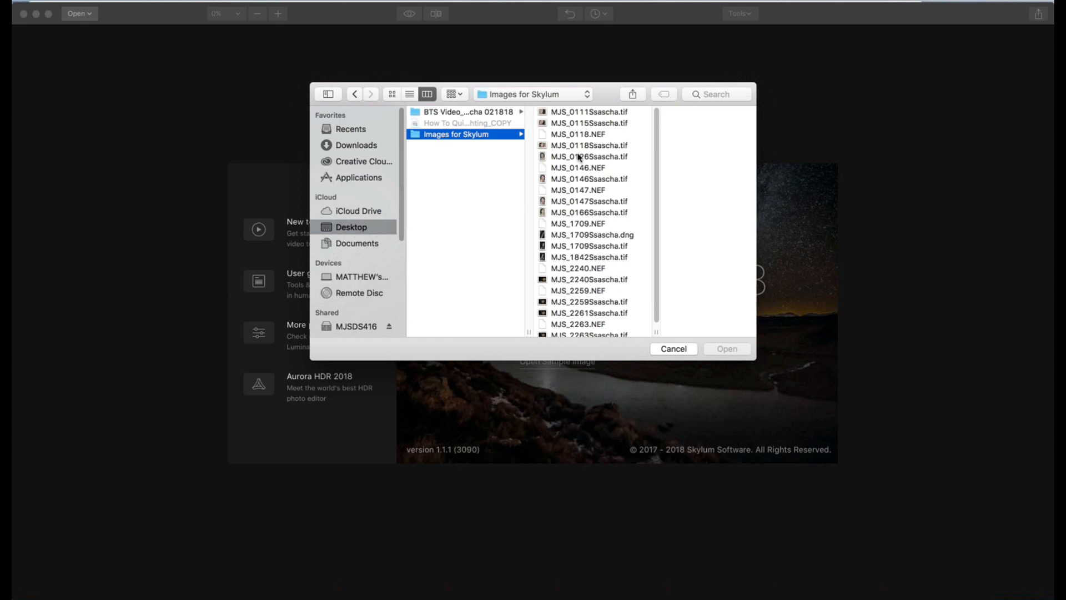
left_click(586, 224)
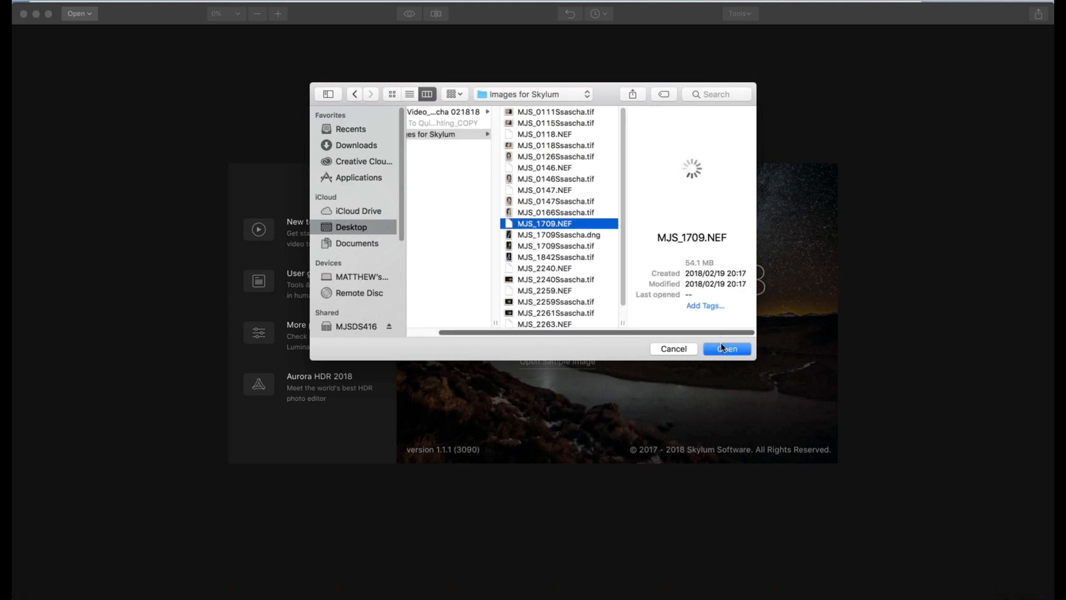
left_click(721, 349)
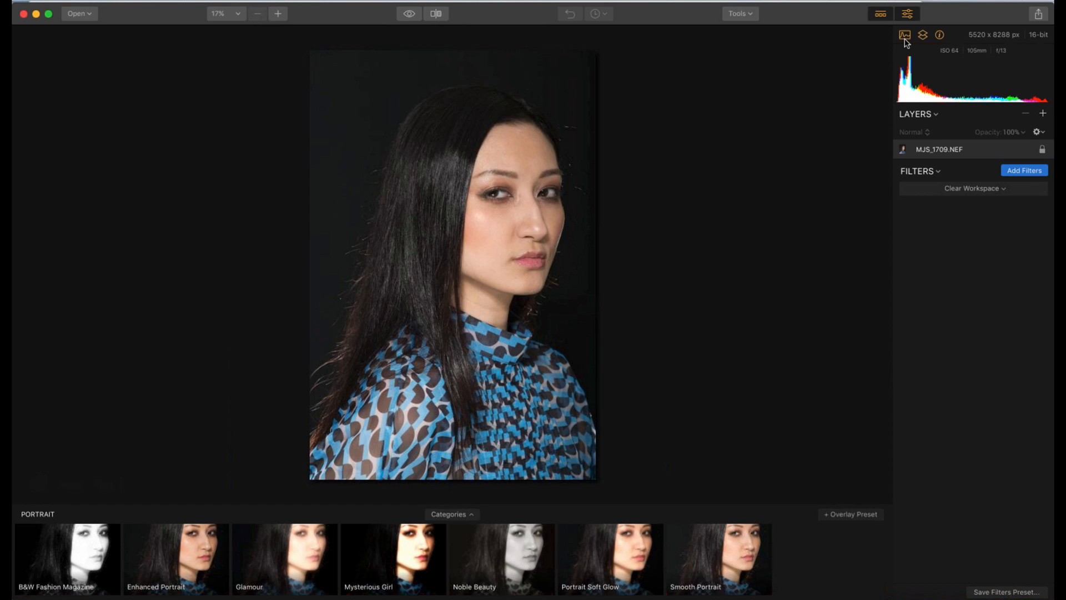
Choose the Portrait preset category and apply the Smooth Portrait preset at an amount of 100
left_click(472, 517)
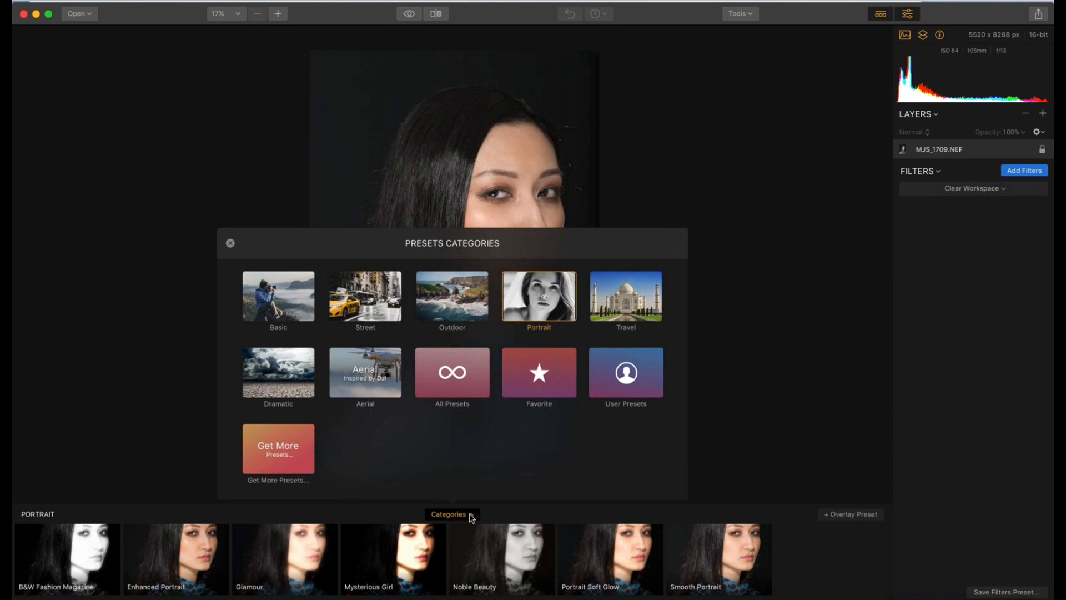
left_click(551, 298)
mouse_move(715, 525)
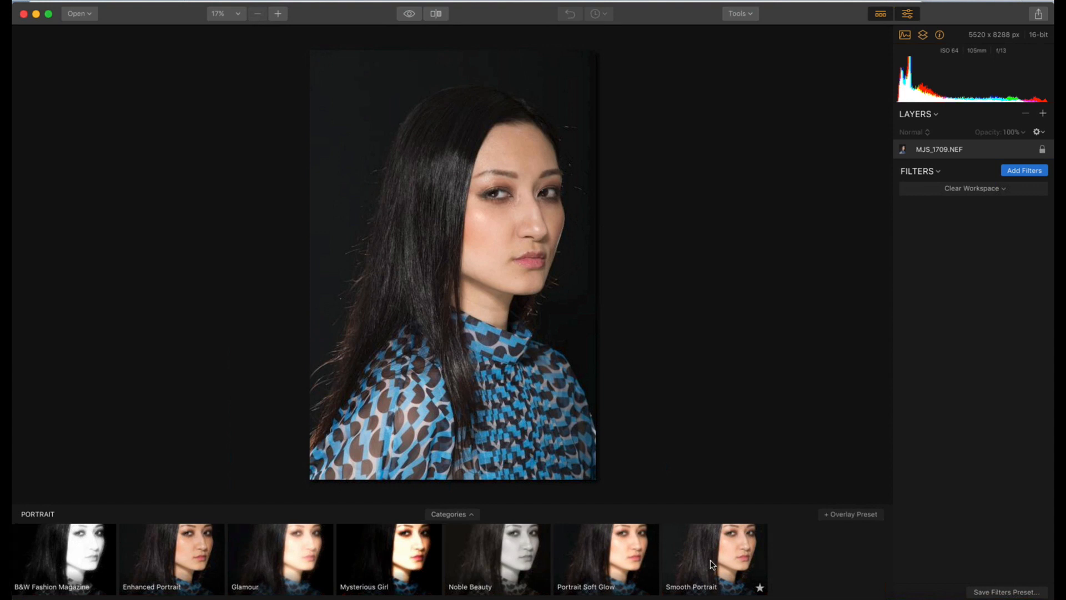
left_click(725, 558)
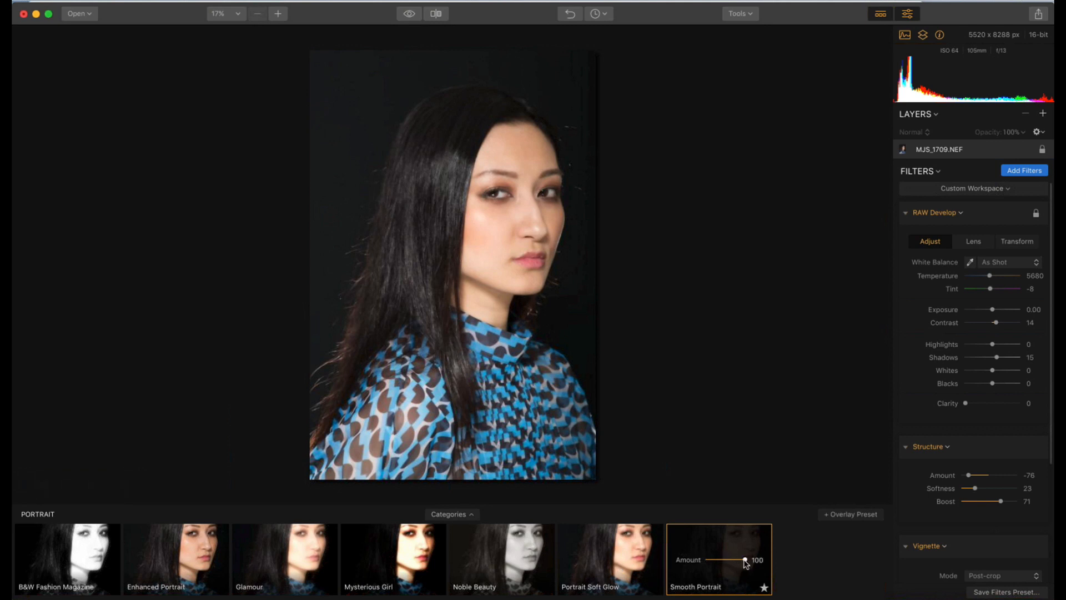
left_click_drag(745, 561, 712, 560)
double_click(683, 556)
Turn on the split before/after comparison and slide its divider across the portrait
left_click(435, 16)
left_click_drag(445, 33, 398, 33)
left_click_drag(512, 46, 629, 72)
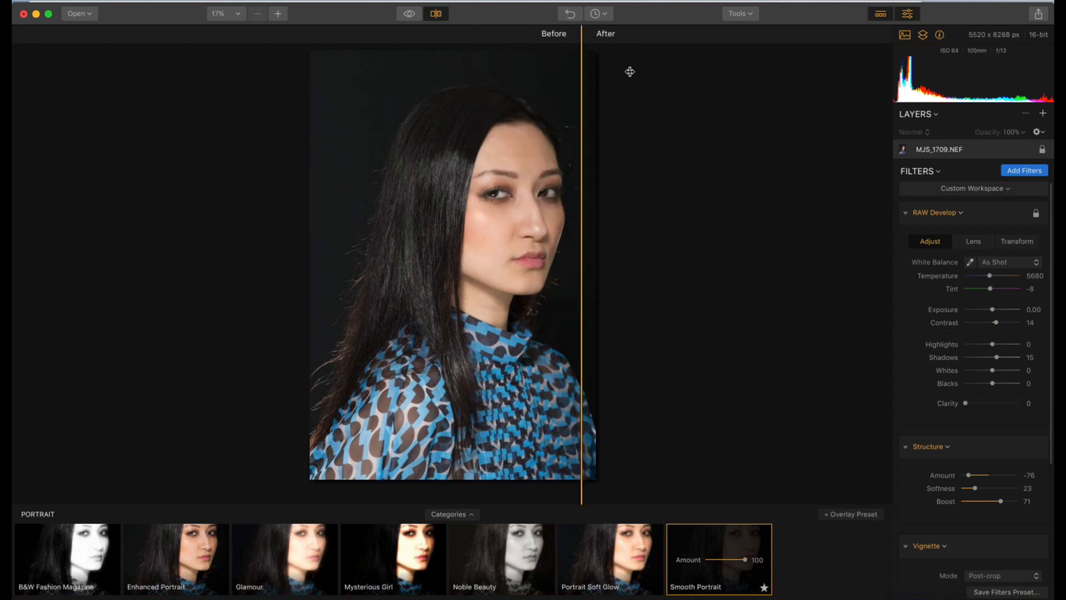
mouse_move(482, 48)
left_mouse_down()
mouse_move(307, 48)
mouse_move(484, 53)
mouse_move(490, 62)
left_mouse_up()
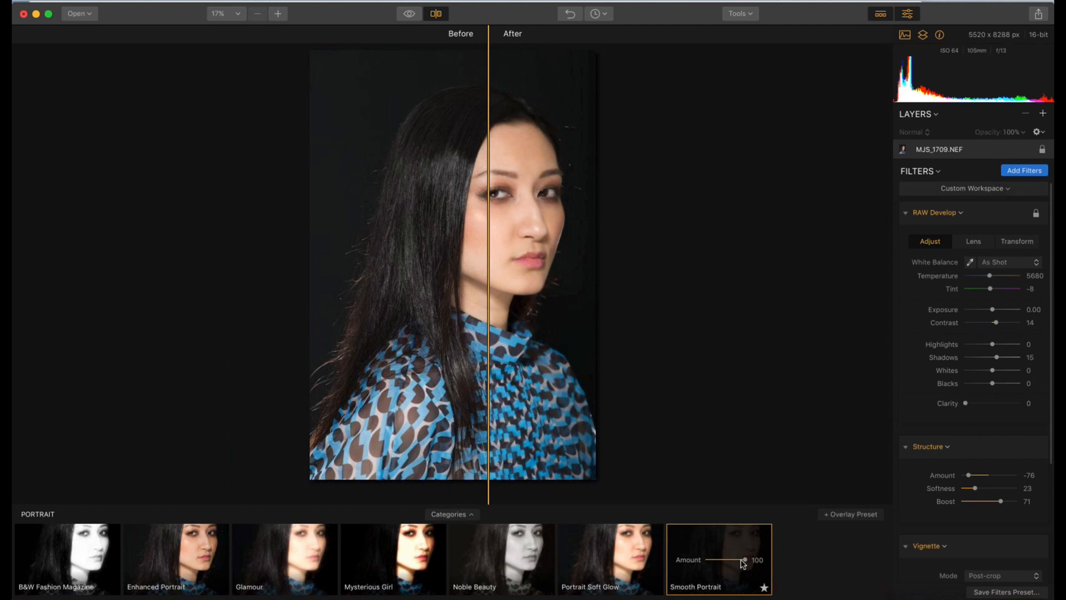
Reduce the Smooth Portrait amount to 51 and examine the face in close-up across the comparison divider
left_click_drag(742, 563, 722, 563)
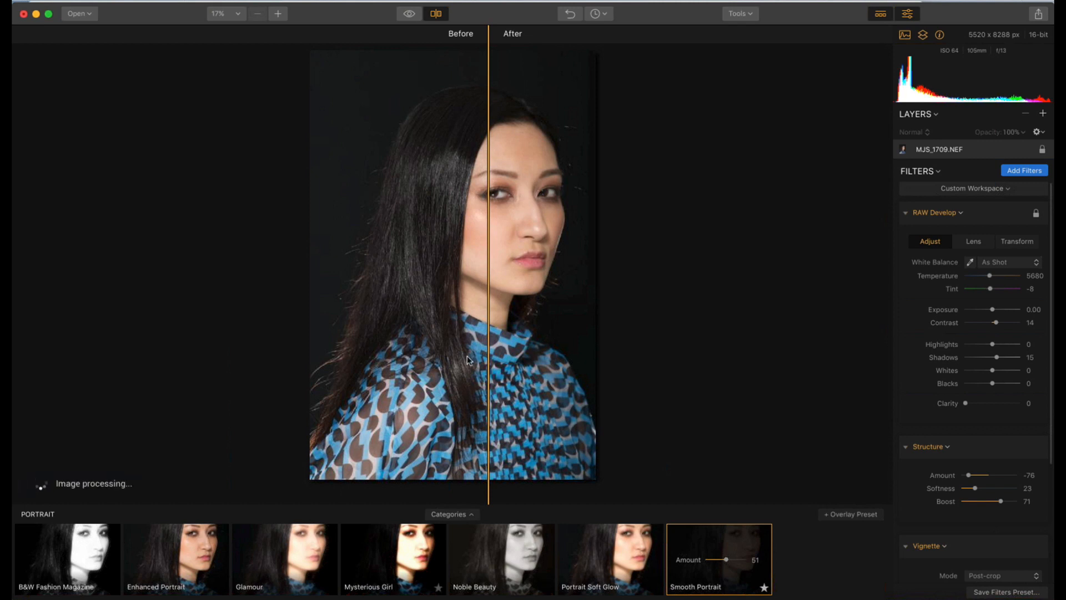
scroll(471, 356, "up", 3)
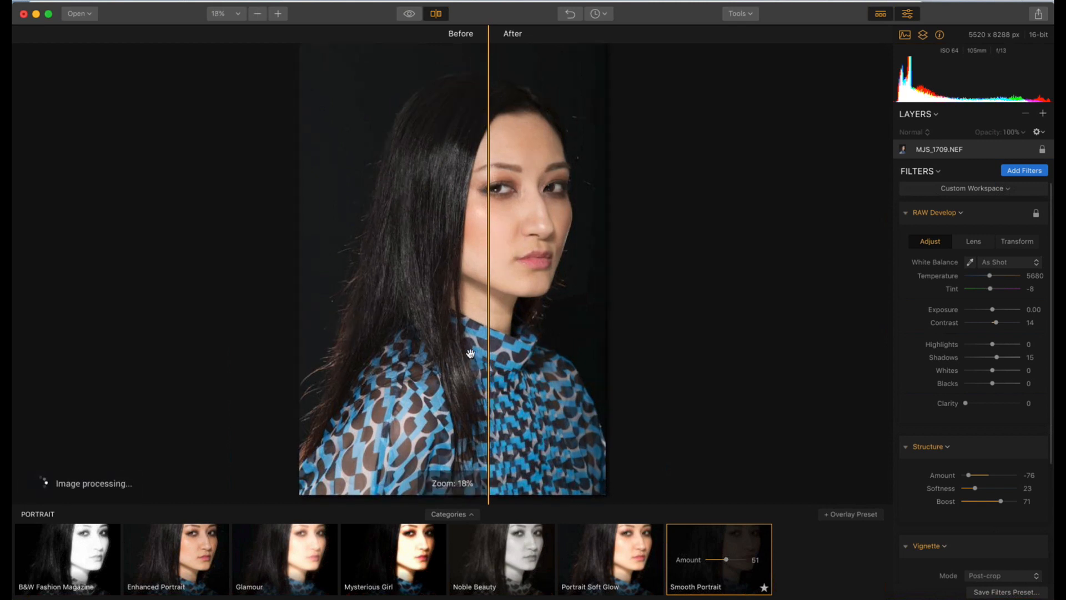
scroll(470, 353, "up", 4)
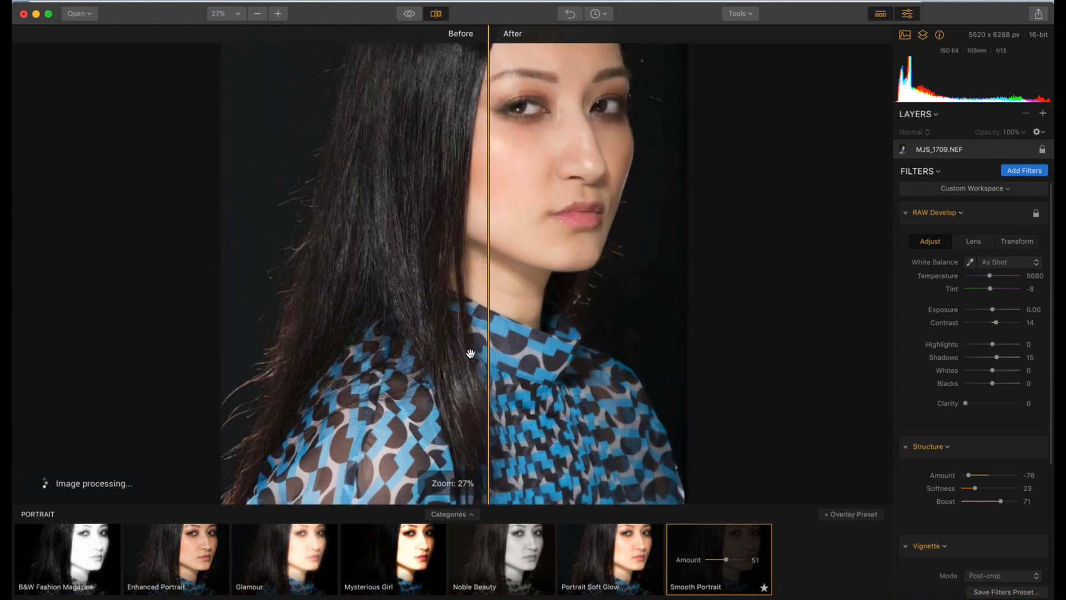
left_click_drag(483, 286, 485, 284)
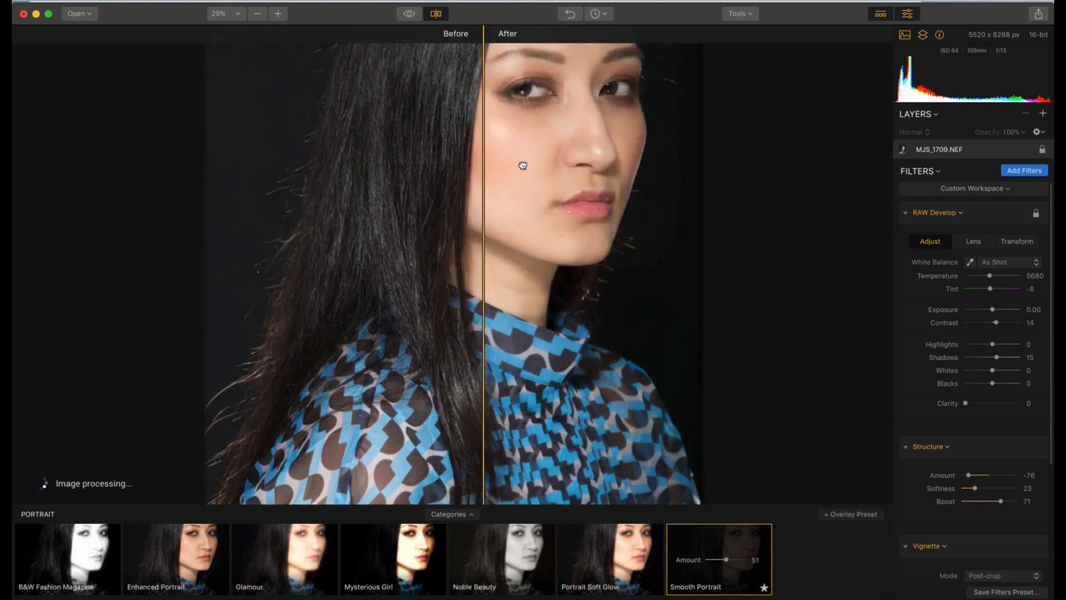
scroll(522, 165, "up", 5)
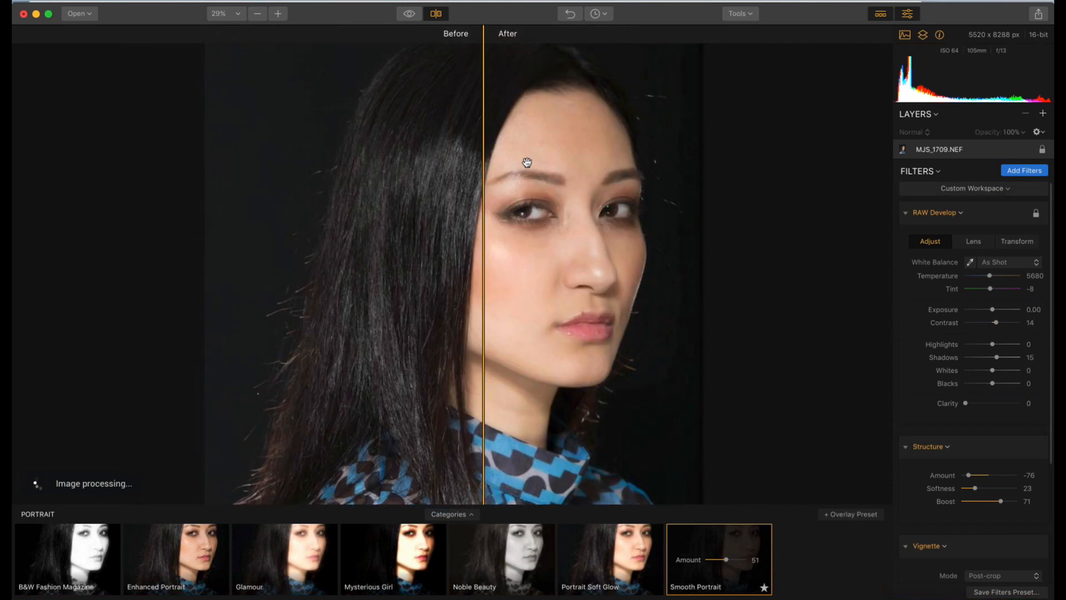
scroll(527, 162, "up", 2)
scroll(527, 162, "up", 2)
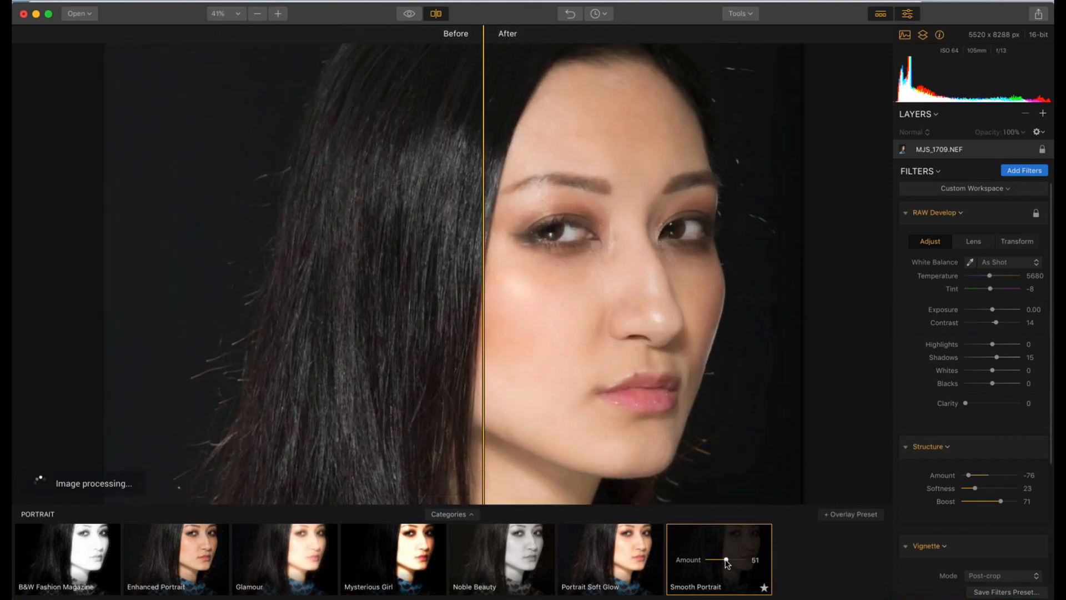
Try Smooth Portrait amounts of 32 and 100, finishing with the amount at 70
left_click_drag(727, 563, 754, 564)
left_click_drag(753, 564, 719, 563)
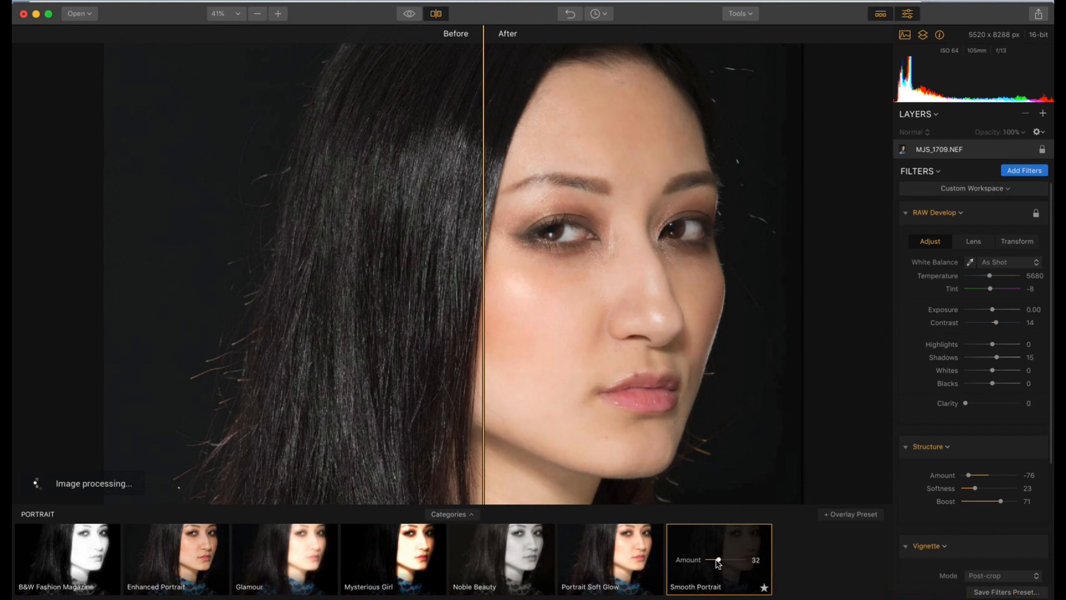
left_click_drag(718, 564, 718, 563)
left_click_drag(717, 560, 771, 549)
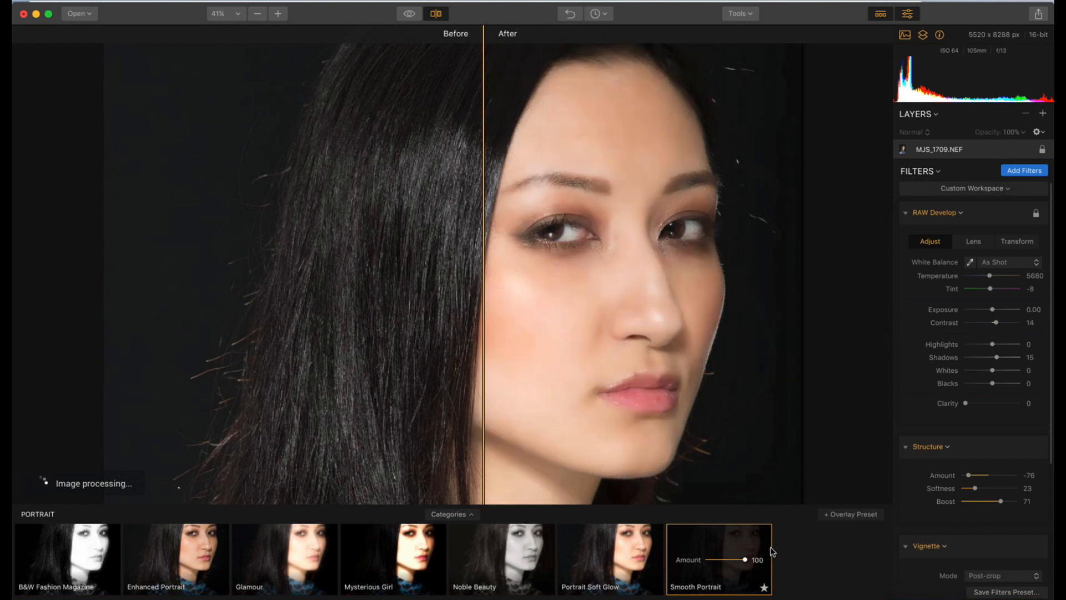
left_click_drag(745, 562, 733, 562)
Close the split comparison and switch repeatedly between the original photo and the edited version
left_click(436, 16)
left_click(409, 14)
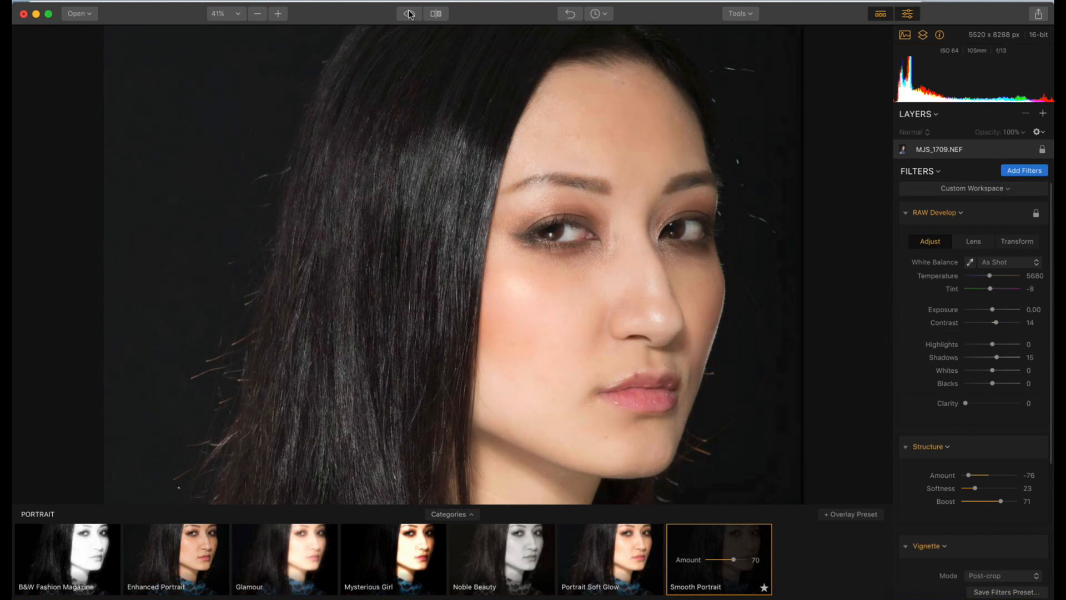
left_click(408, 15)
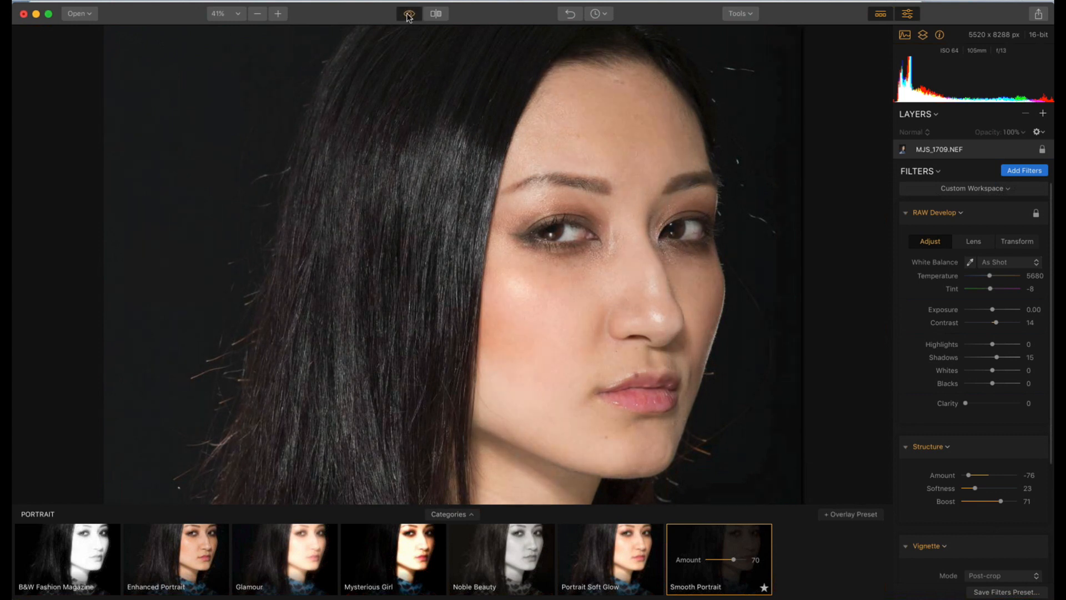
left_click(408, 15)
left_click(408, 16)
left_click(408, 15)
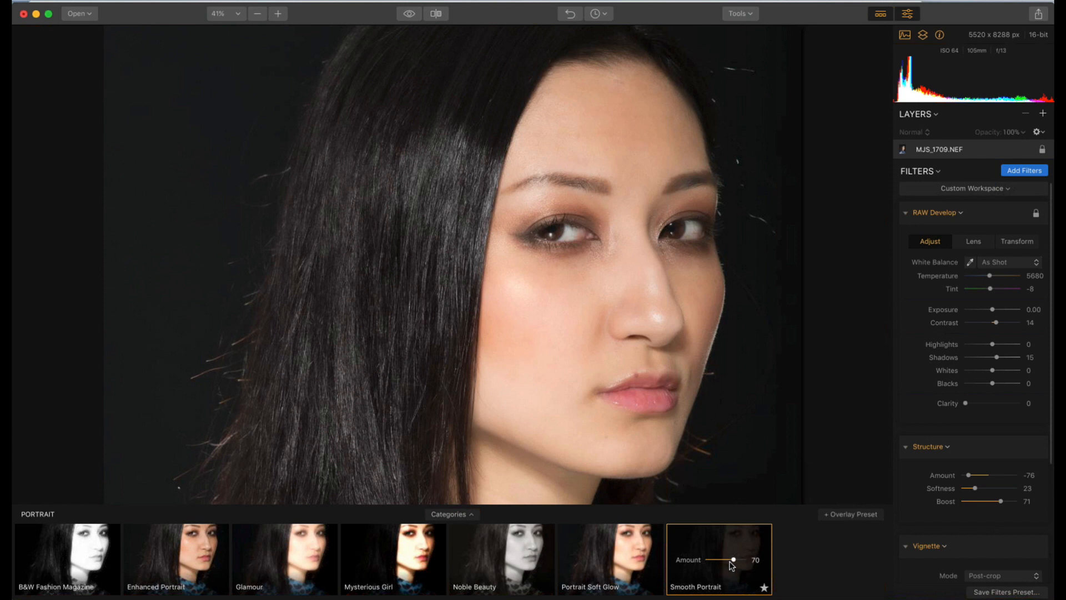
Try the Portrait Soft Glow and Noble Beauty presets, and reapply Smooth Portrait at an amount of 100
mouse_move(734, 561)
left_mouse_down()
mouse_move(718, 560)
mouse_move(750, 562)
left_mouse_up()
left_click(591, 567)
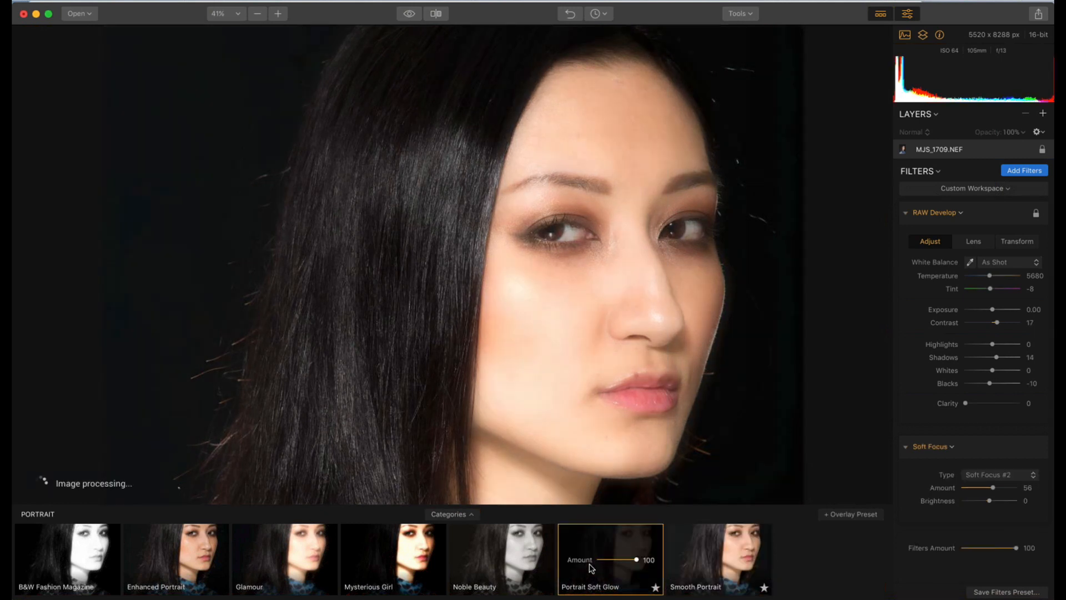
left_click(509, 559)
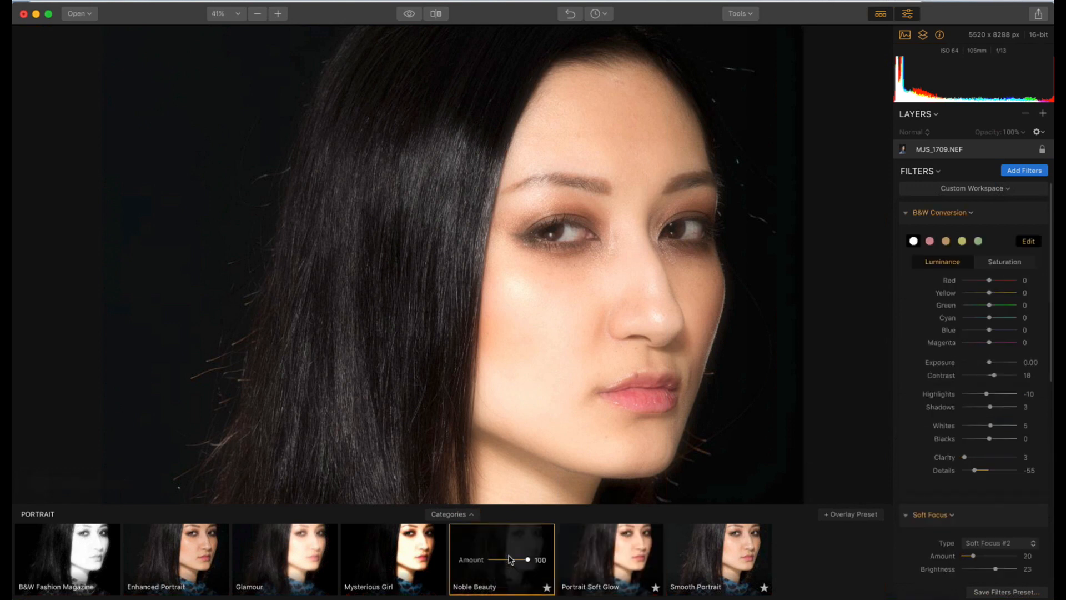
mouse_move(526, 560)
left_mouse_down()
mouse_move(480, 547)
mouse_move(542, 552)
left_mouse_up()
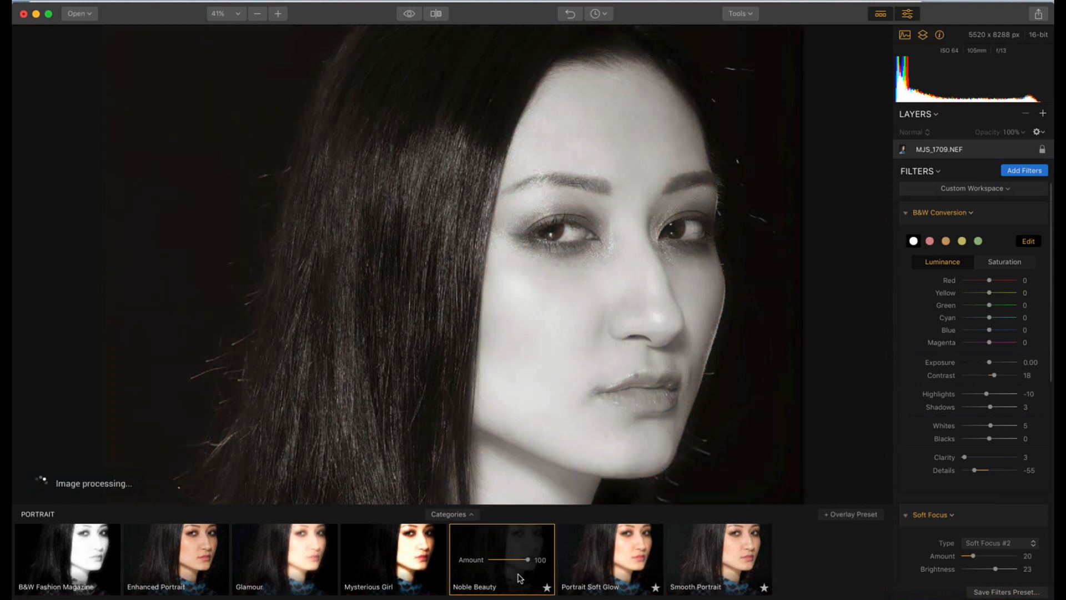
left_click(732, 560)
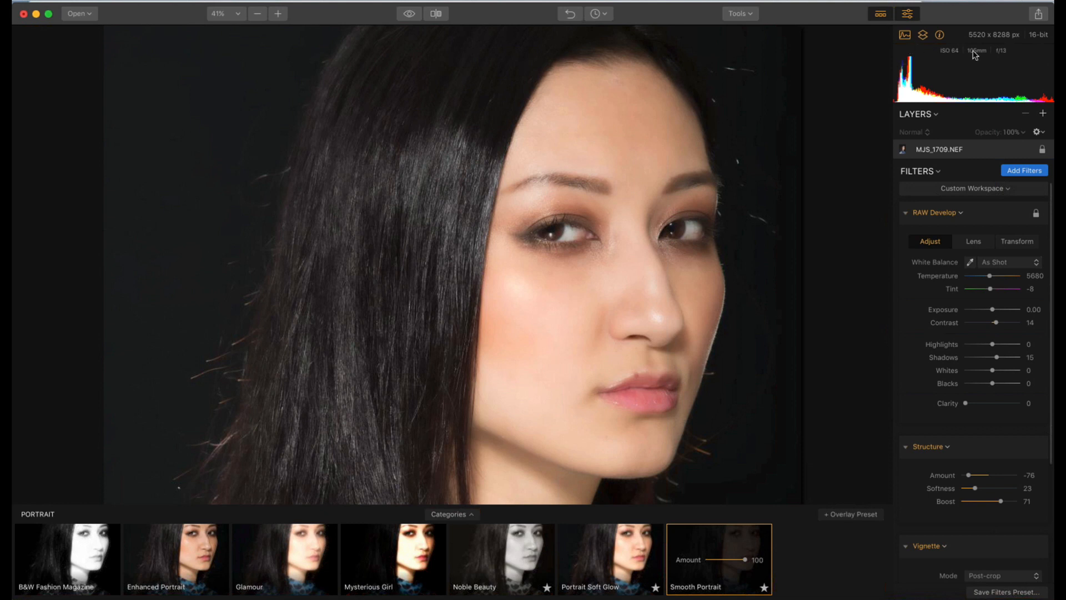
Hide and show the photo's camera information line repeatedly, leaving it displayed
left_click(940, 37)
left_click(939, 37)
left_click(939, 38)
left_click(939, 37)
left_click(941, 36)
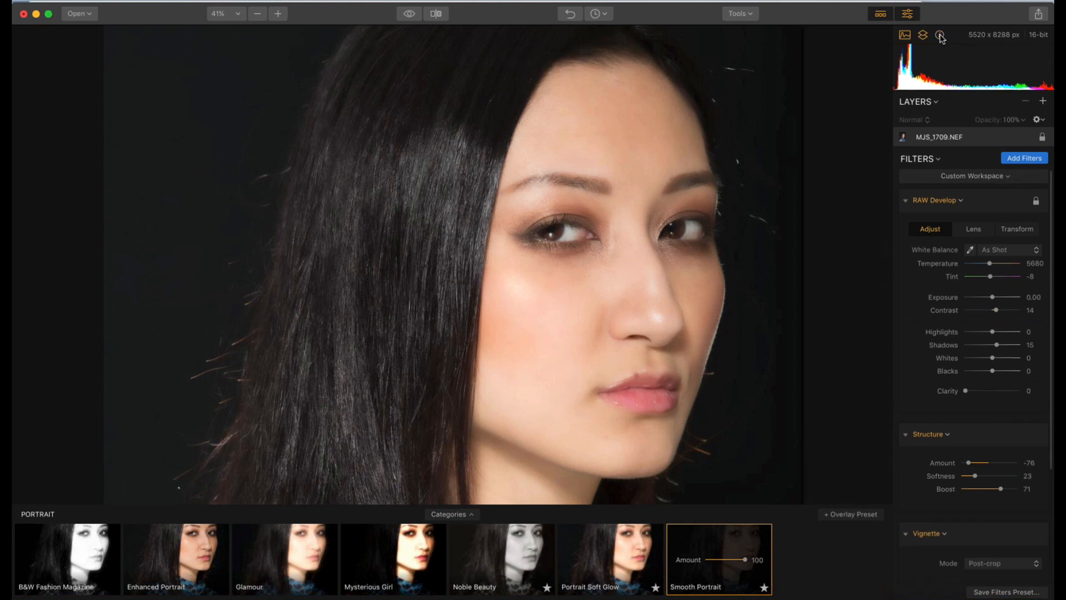
left_click(940, 37)
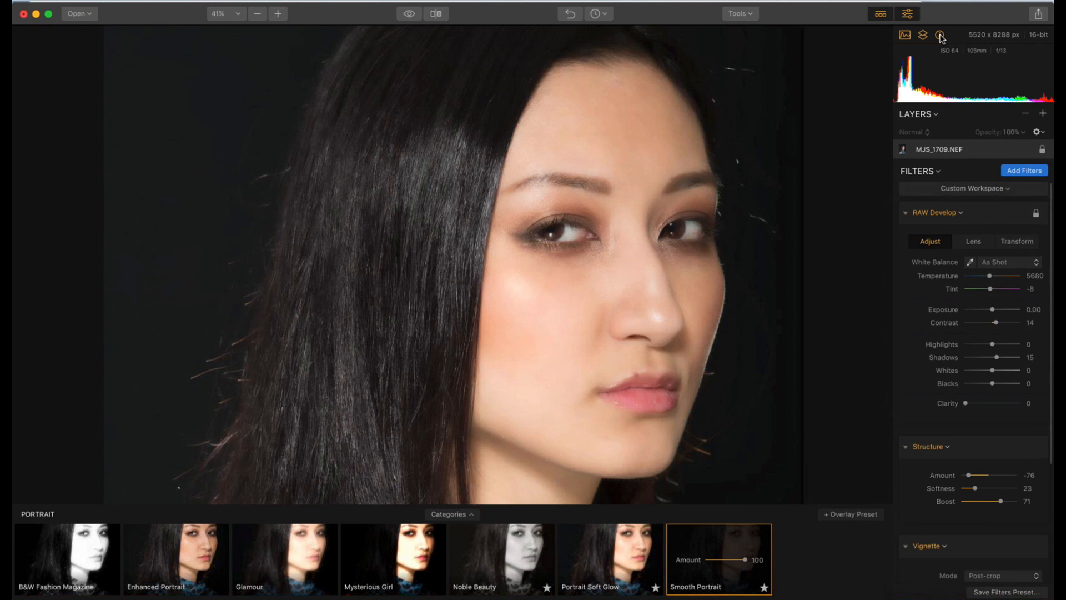
Hide and restore the histogram several times and the layers section once
left_click(904, 36)
left_click(904, 37)
left_click(904, 37)
left_click(904, 36)
left_click(923, 39)
left_click(923, 39)
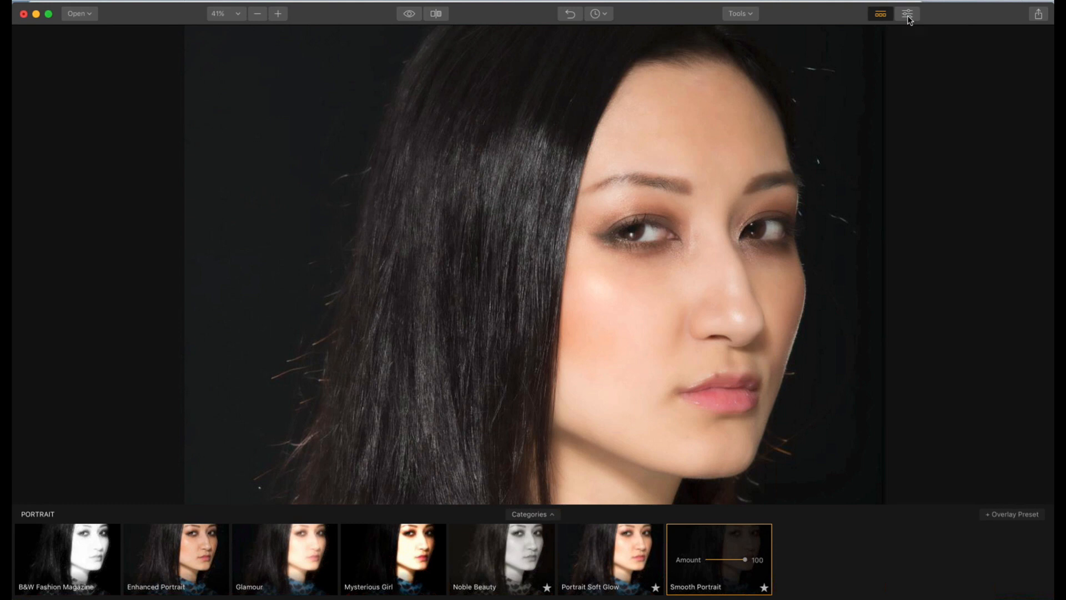
Toggle the filters side panel and the preset panel, leaving both displayed
left_click(908, 18)
left_click(908, 18)
left_click(908, 18)
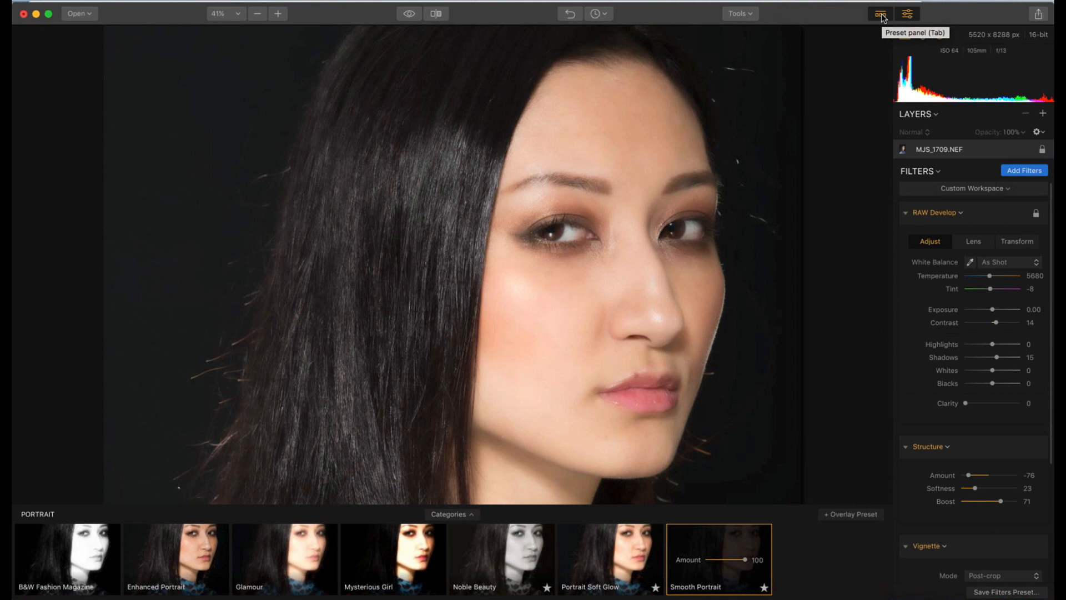
left_click(881, 15)
left_click(881, 15)
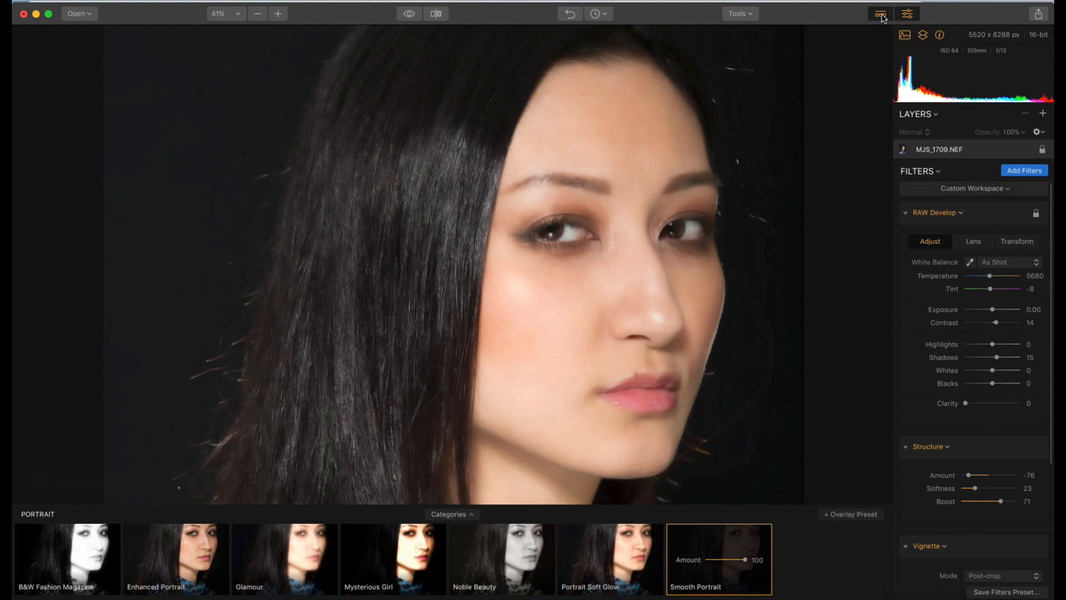
Hide the preset panel and set the RAW Develop filter's Highlights to 7
left_click(881, 15)
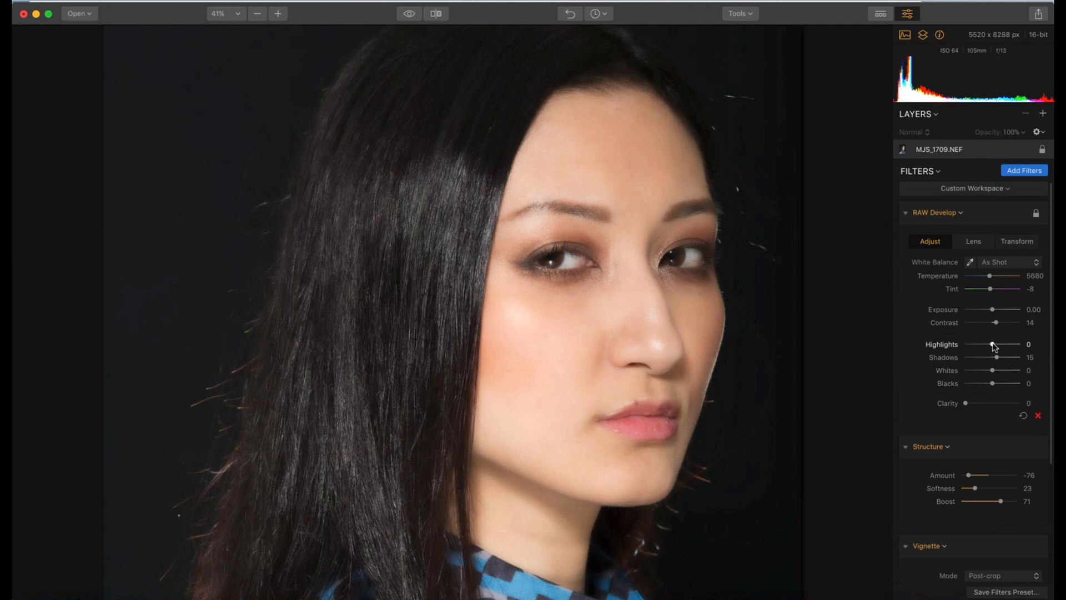
left_click_drag(991, 343, 1010, 346)
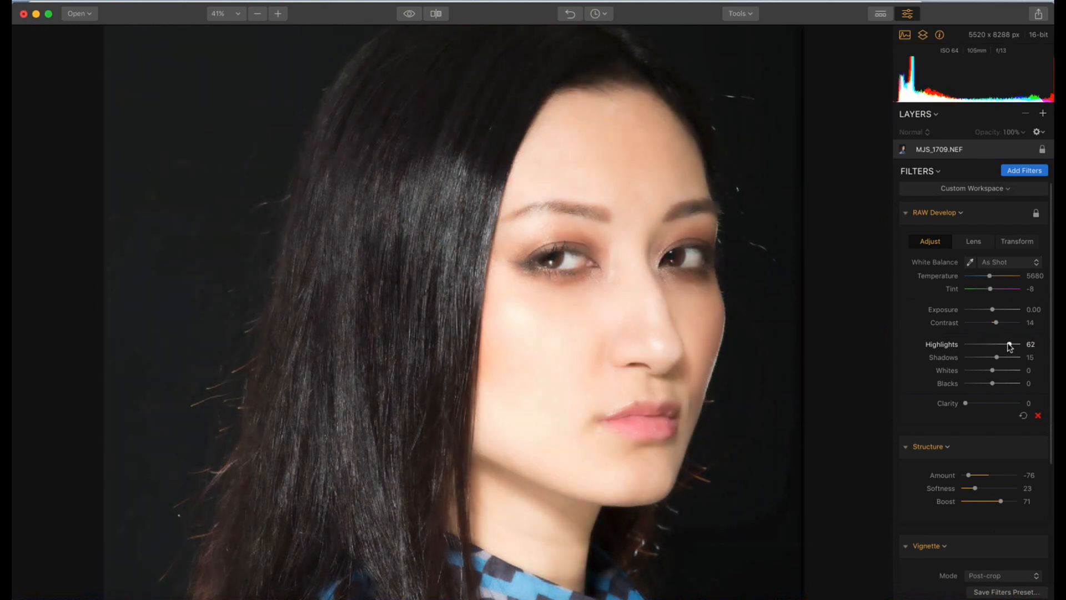
left_click_drag(1010, 346, 994, 344)
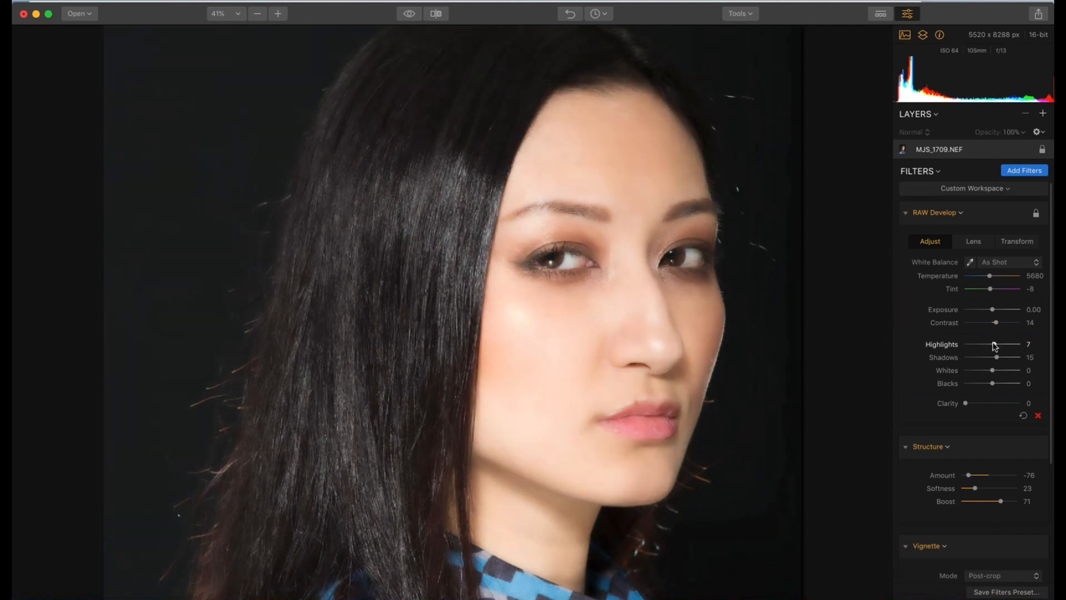
left_click(905, 66)
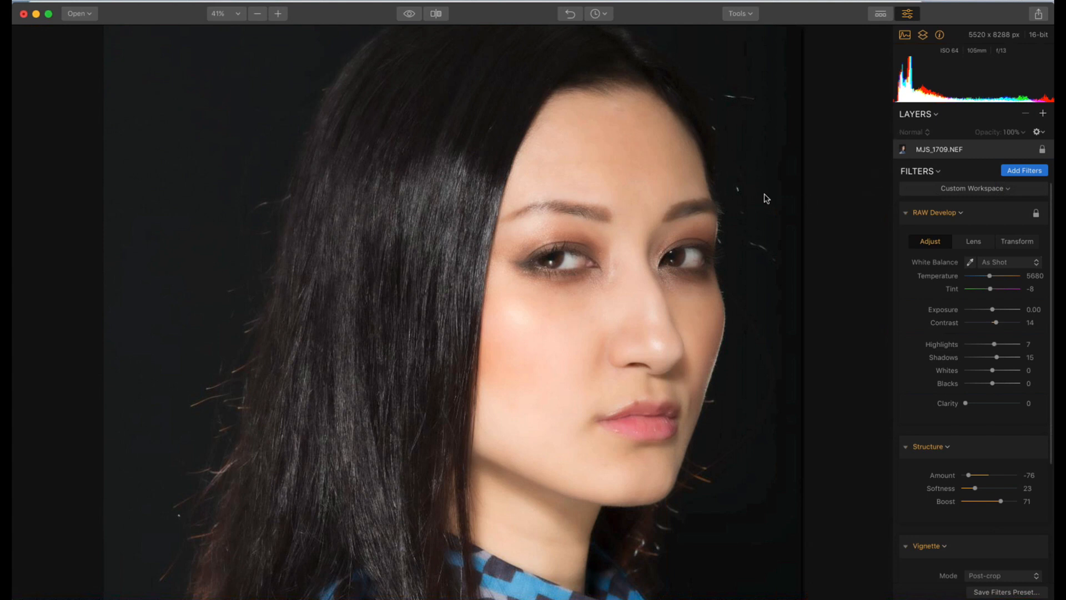
Collapse the RAW Develop, Structure and Vignette filters with the Collapse All option
key("super+minus")
scroll(767, 199, "down", 2)
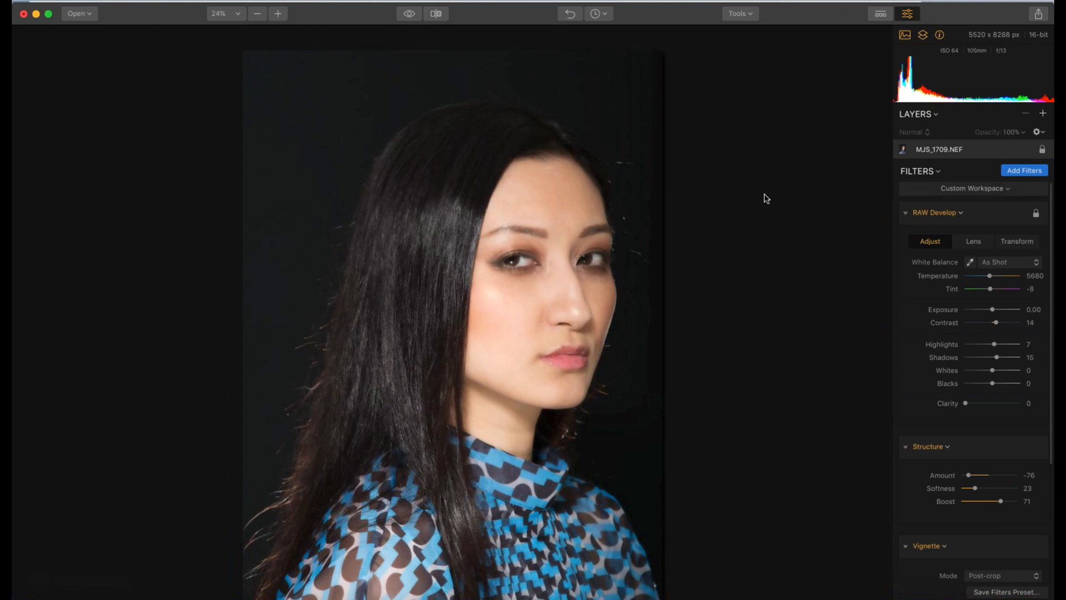
left_click(906, 215)
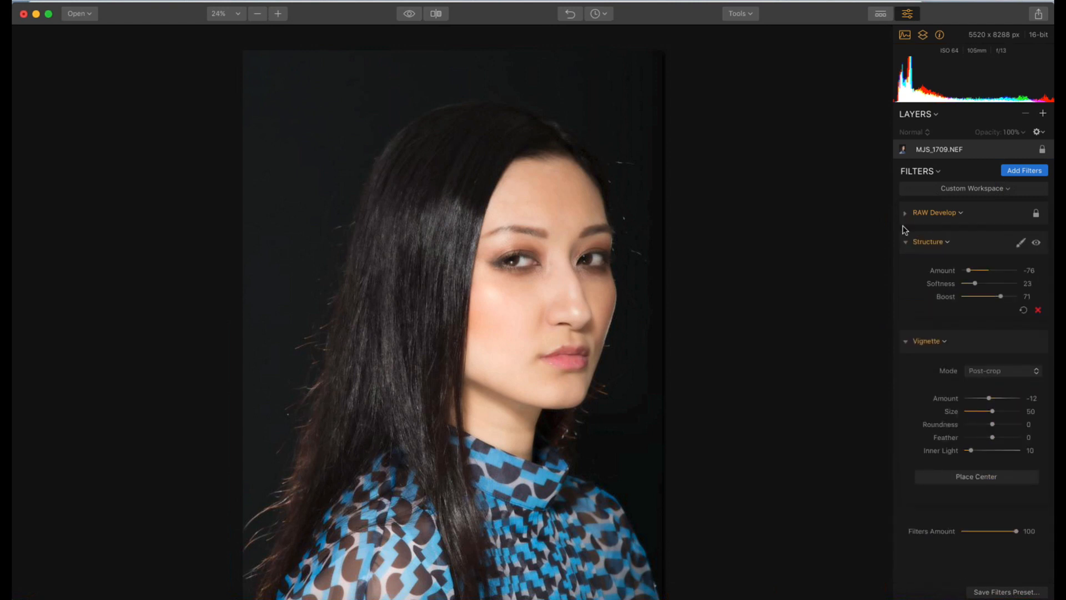
left_click(935, 173)
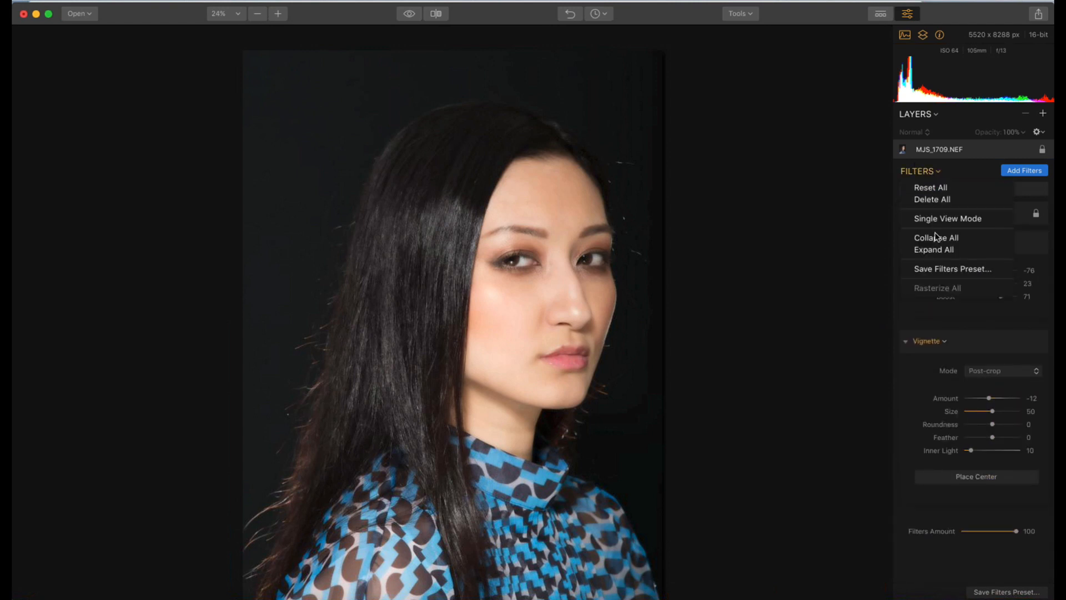
left_click(935, 173)
left_click(935, 174)
left_click(931, 239)
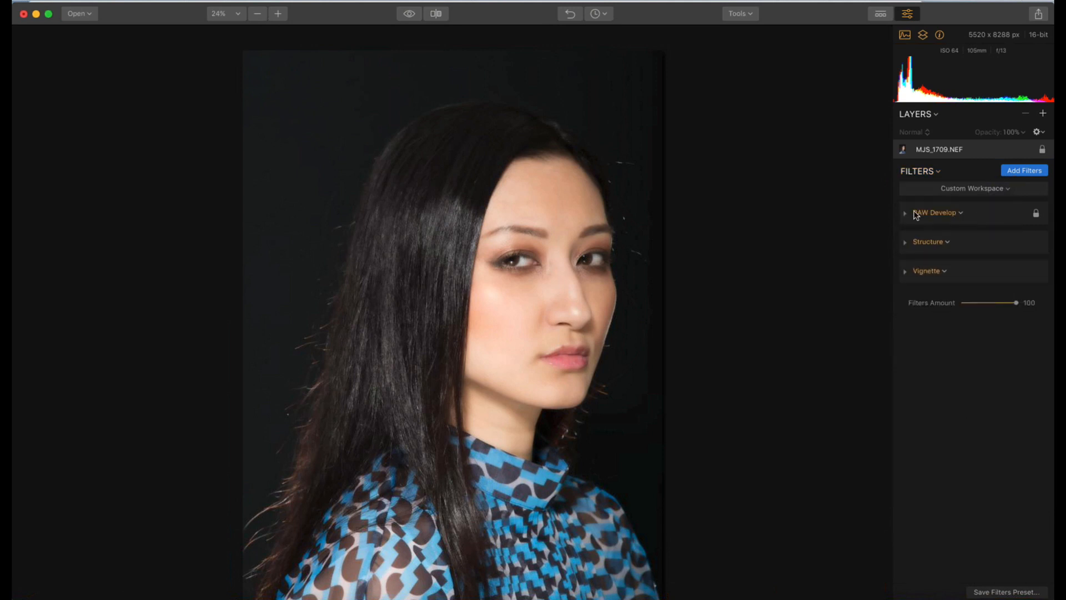
Expand the RAW Develop filter, try a Clarity of 88, and settle on a Clarity of 10
left_click(906, 214)
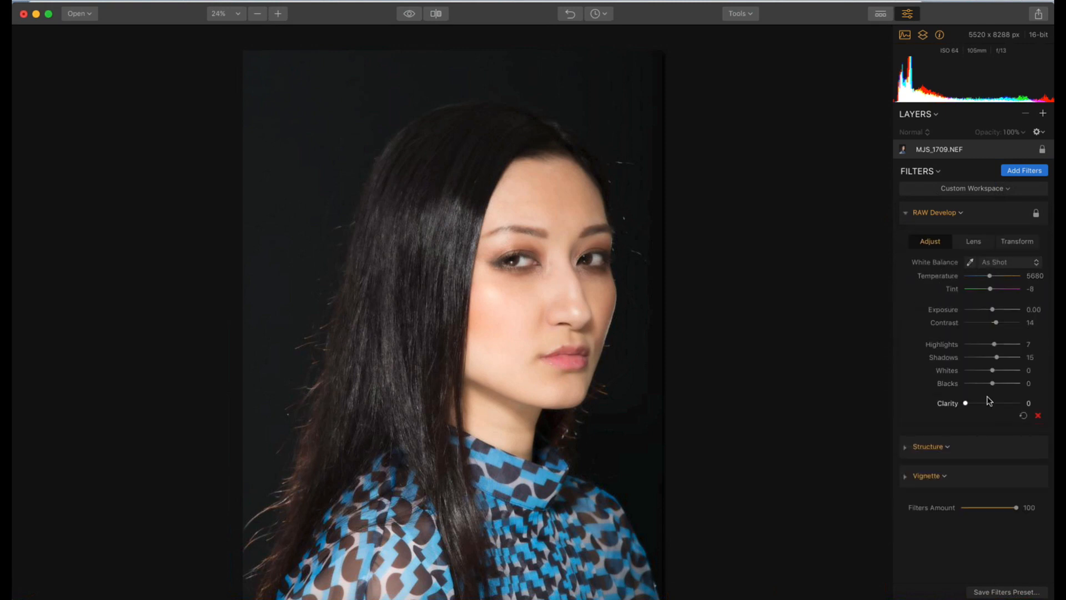
left_click_drag(965, 403, 970, 402)
mouse_move(966, 400)
left_click_drag(970, 404, 1014, 404)
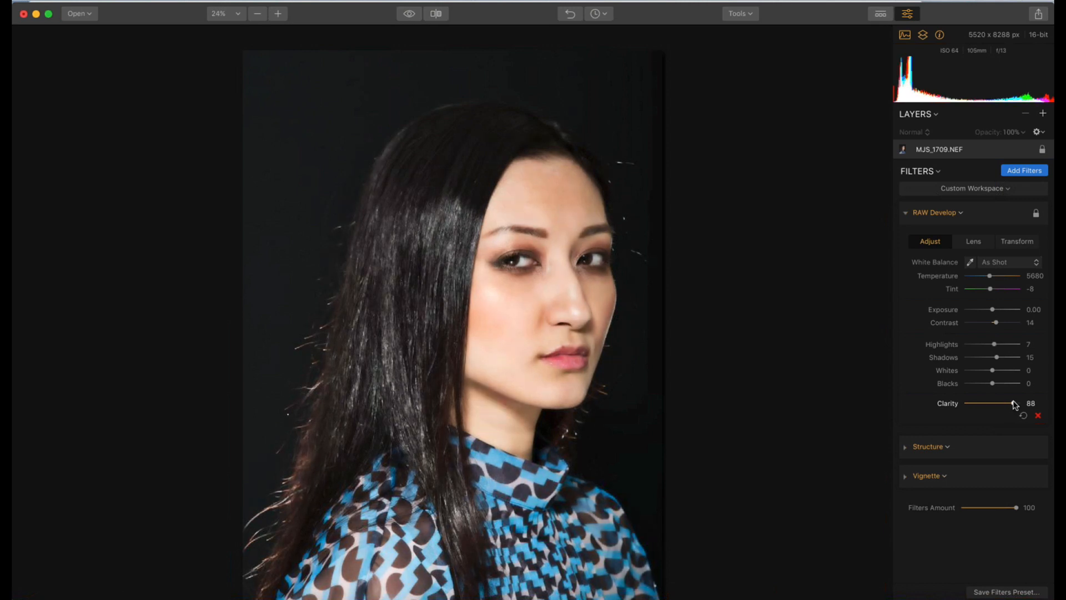
left_click_drag(1014, 404, 977, 408)
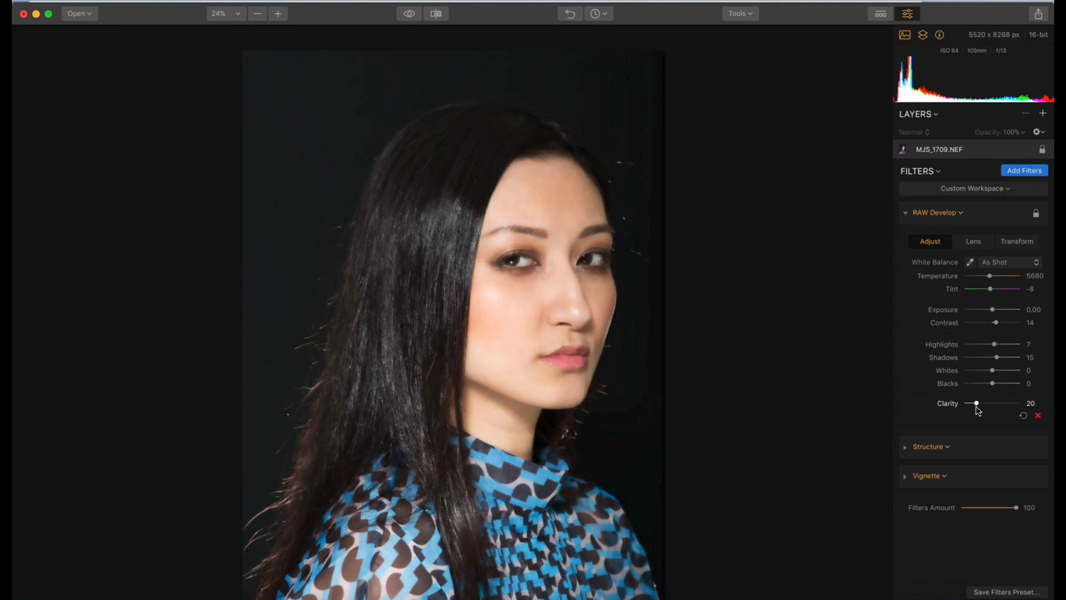
left_click_drag(978, 409, 976, 409)
left_click_drag(975, 410, 971, 409)
Collapse the RAW Develop filter, and briefly expand the Structure filter to view its settings
scroll(548, 314, "up", 3)
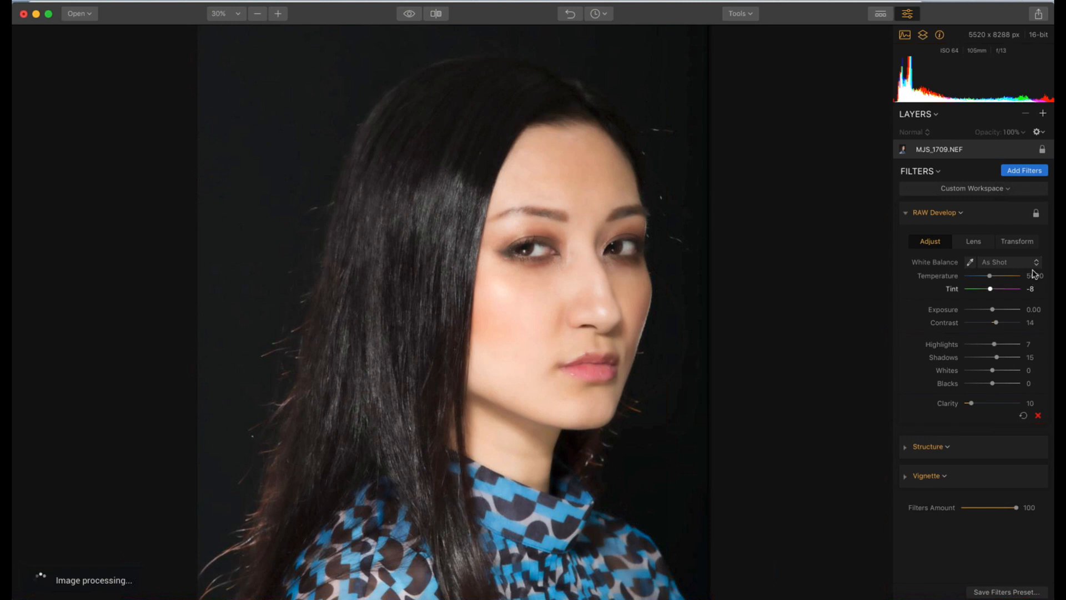
left_click(906, 213)
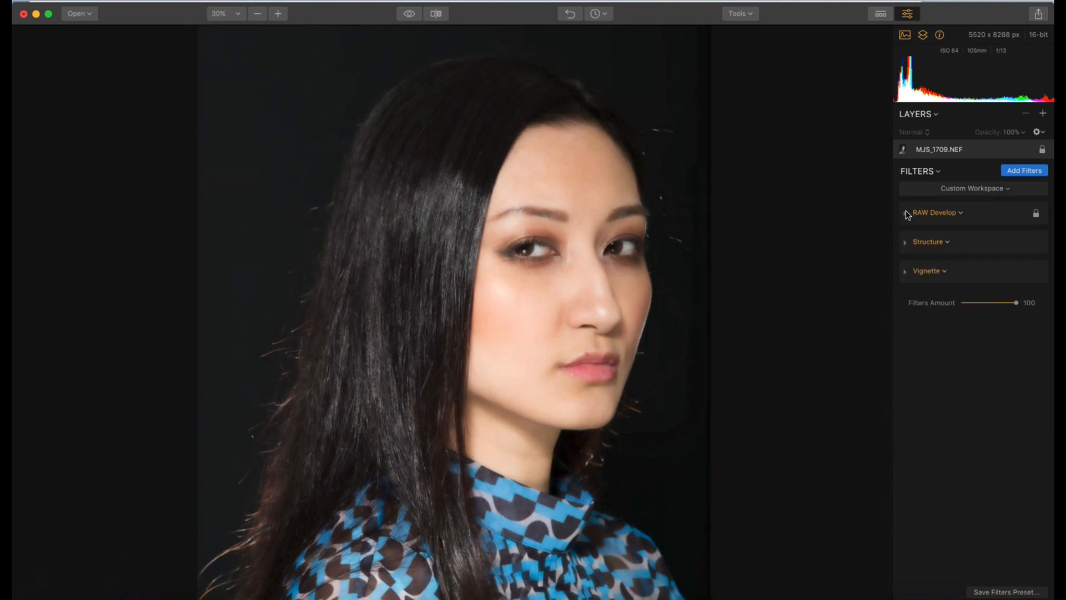
left_click(905, 243)
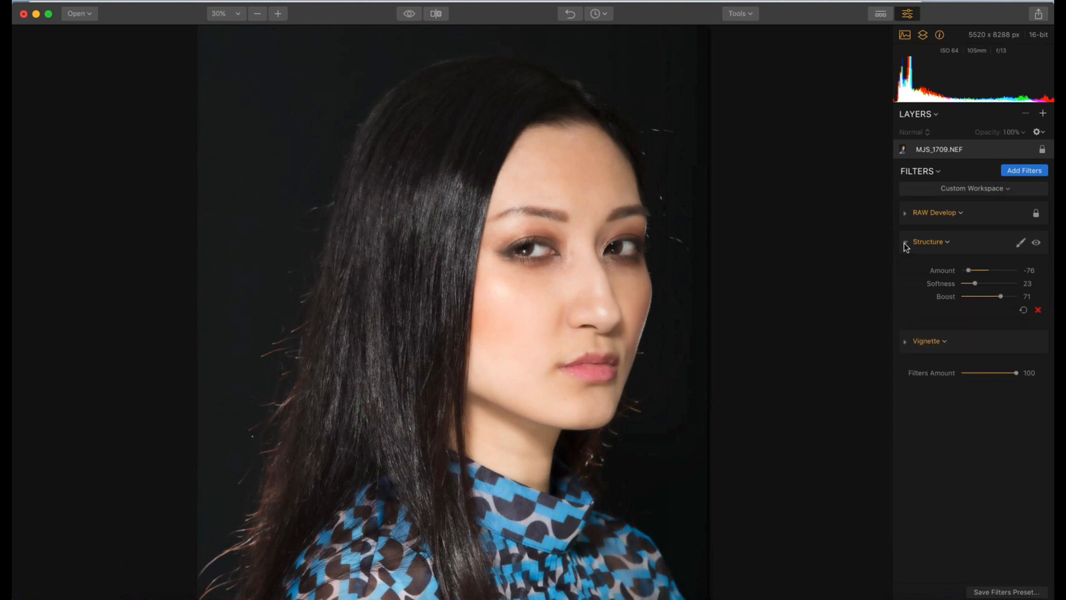
left_click(905, 244)
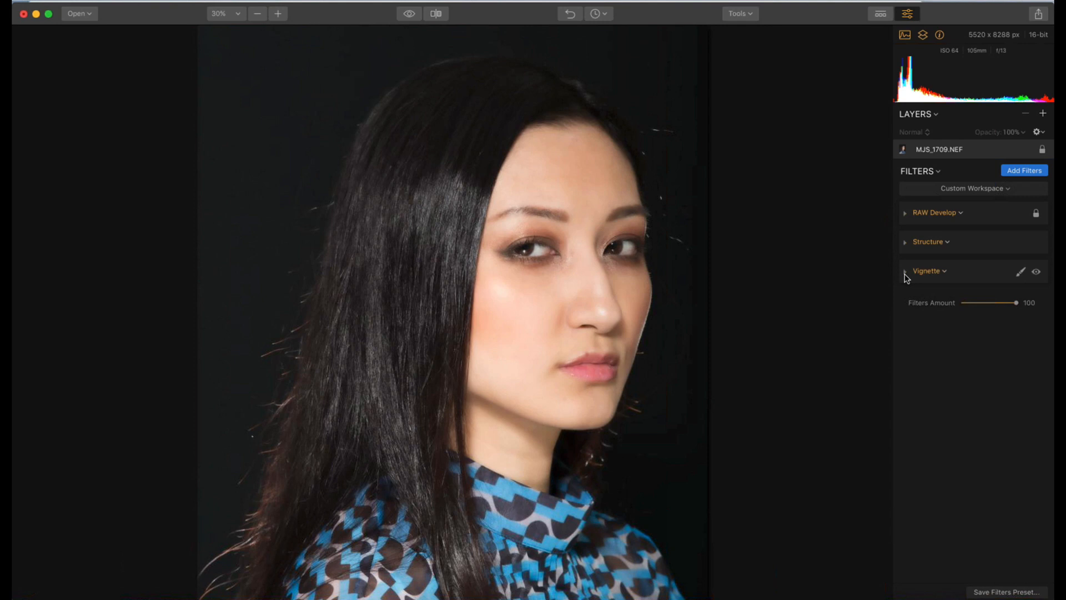
Add the Accent - AI Filter from the filters catalog, try a Boost of 76, and settle on 14
left_click(1017, 174)
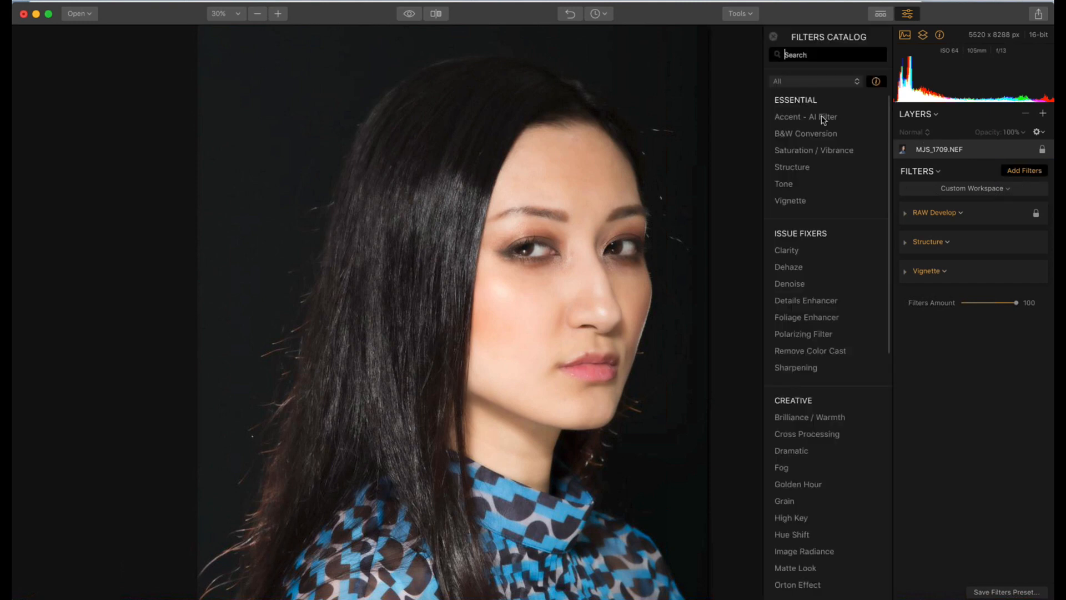
left_click(793, 121)
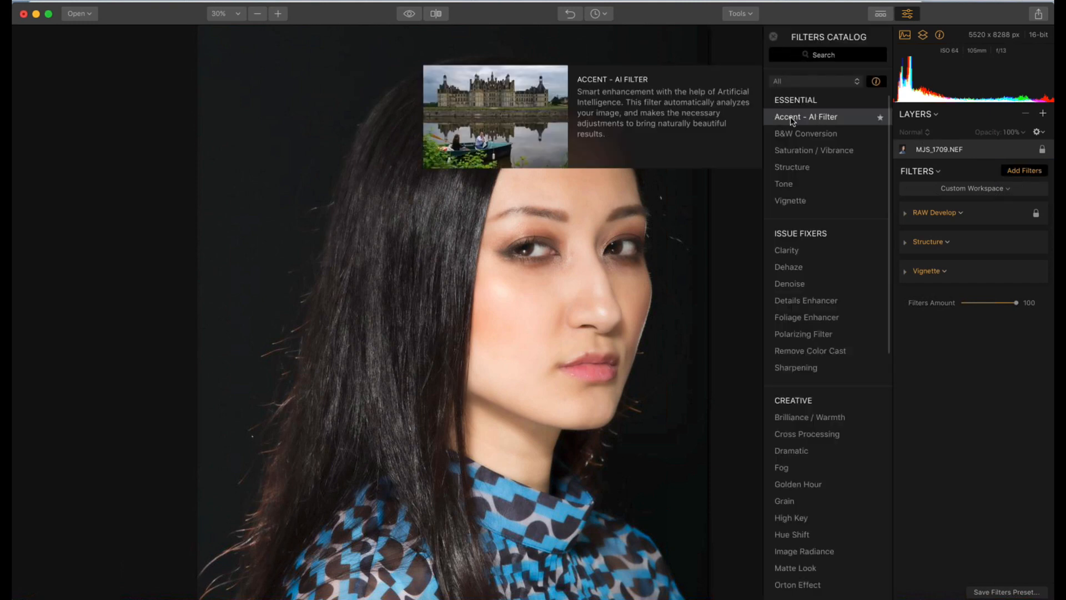
mouse_move(966, 306)
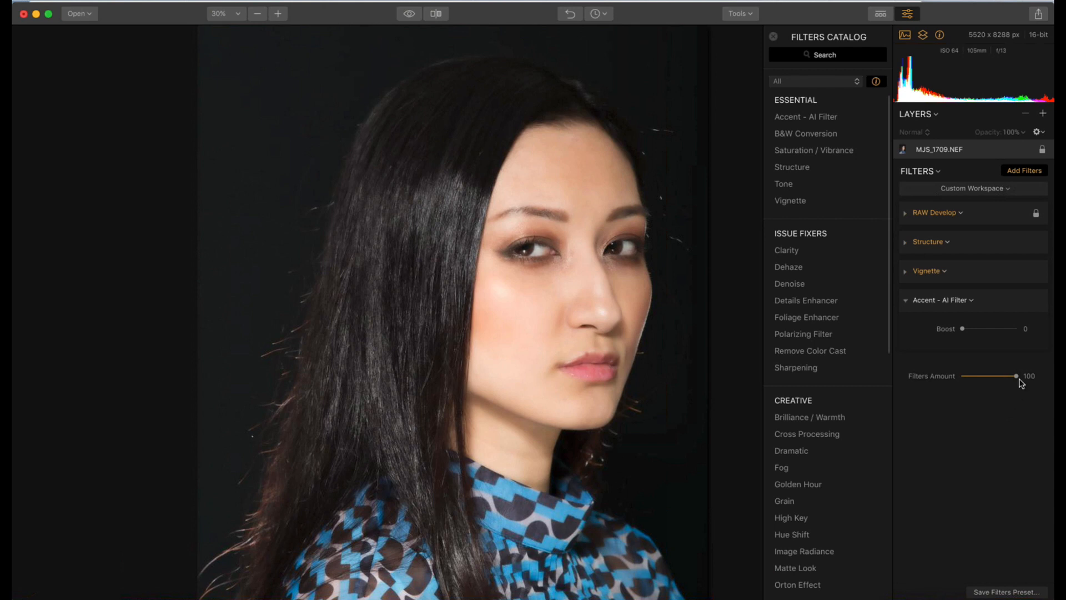
mouse_move(981, 351)
left_click_drag(963, 330, 1004, 329)
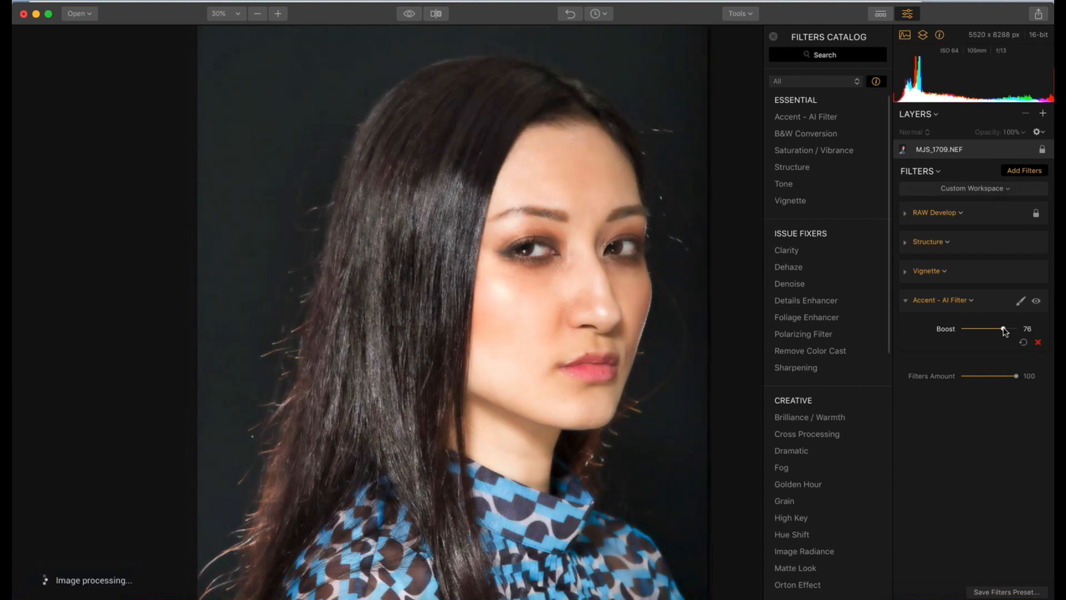
left_click_drag(1004, 331, 971, 330)
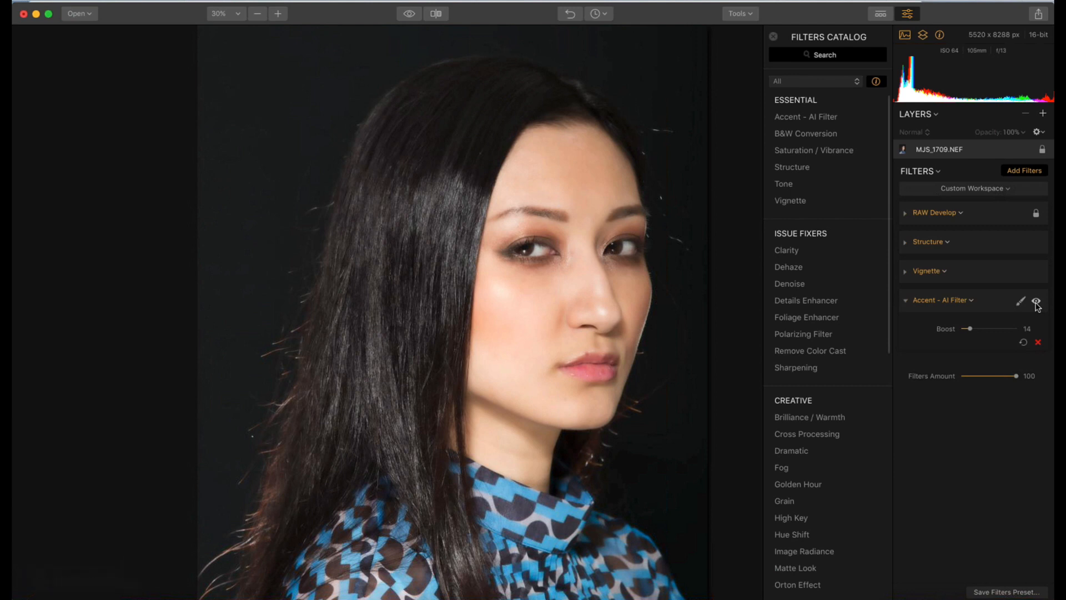
Disable and re-enable the Accent - AI Filter repeatedly to compare its effect, leaving it enabled
left_click(1036, 302)
left_click(1037, 303)
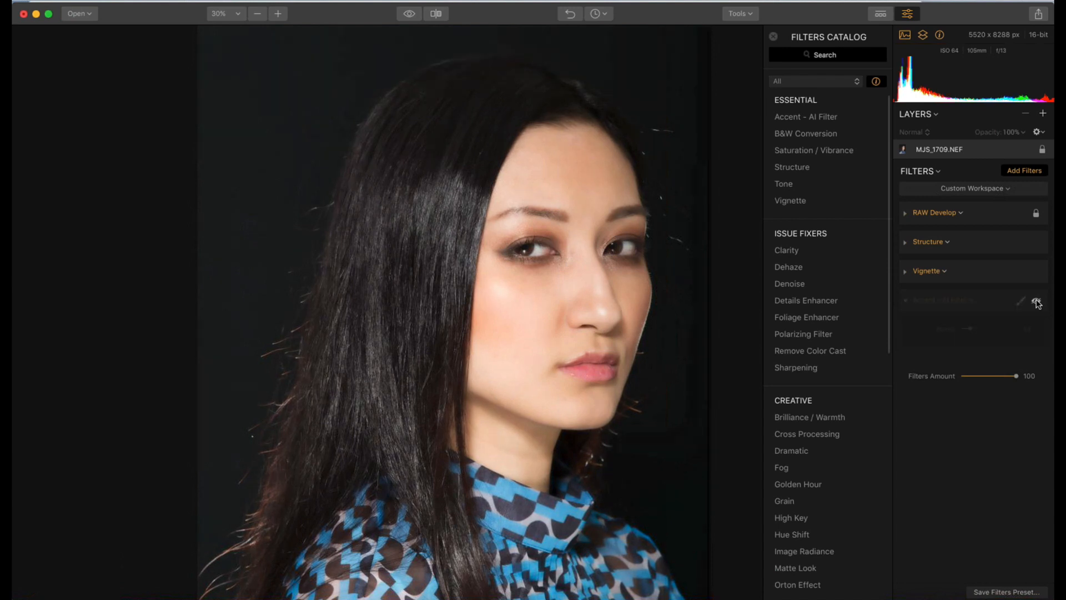
left_click(1037, 302)
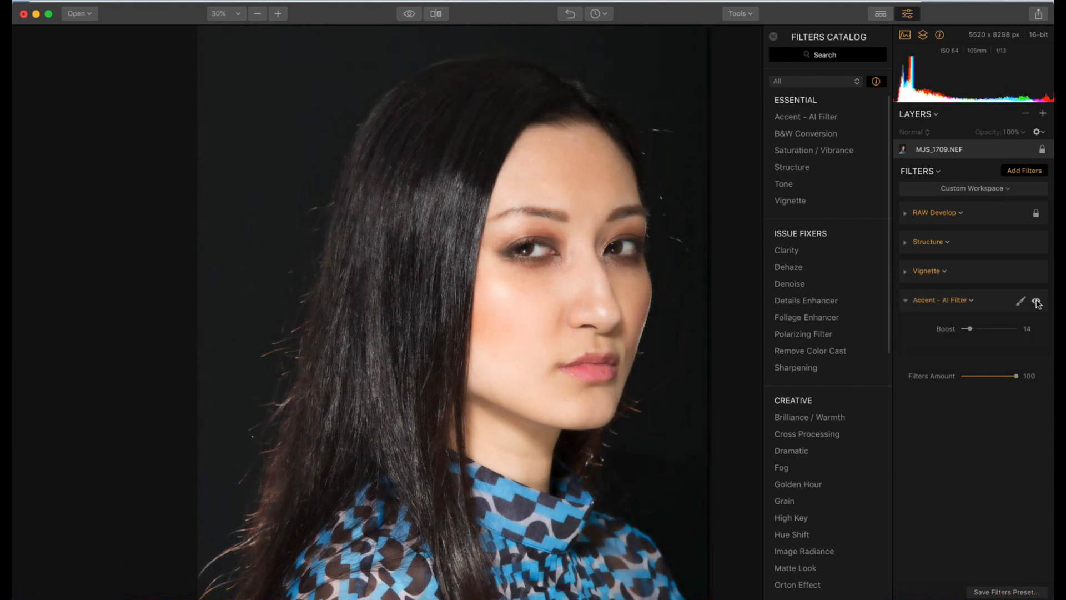
left_click(1037, 303)
left_click(1036, 303)
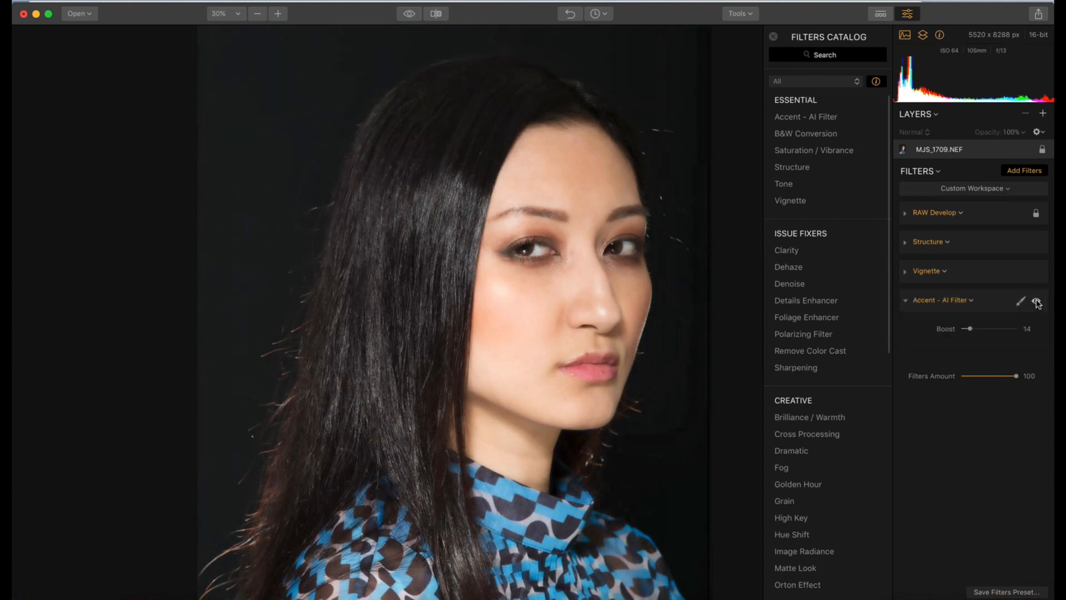
left_click(1036, 302)
left_click(1036, 303)
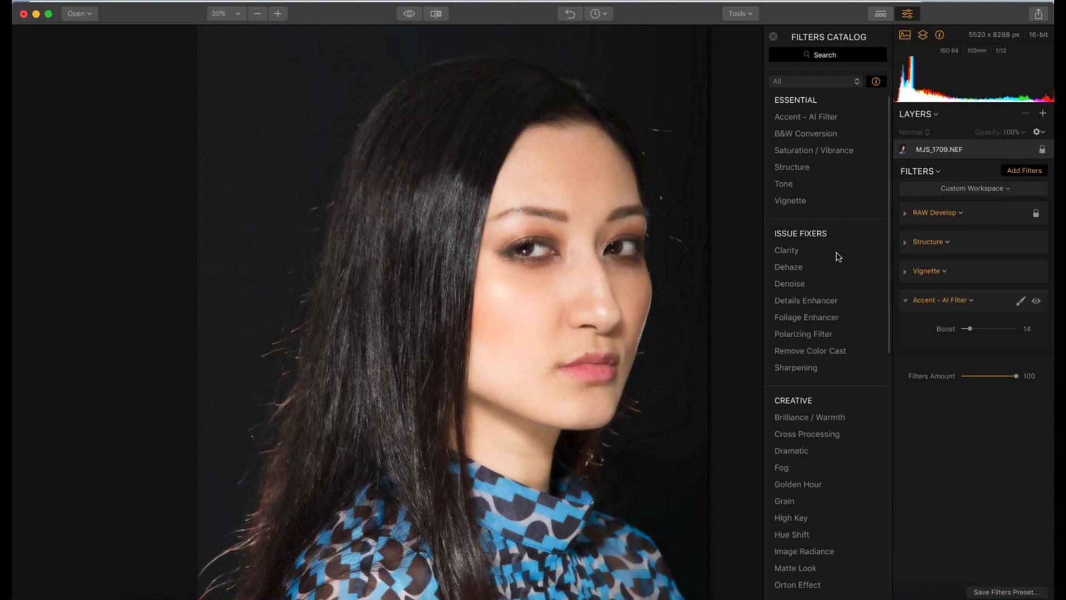
Compare the edited portrait with the original several times using Quick Preview, ending on the edited version
left_click(408, 16)
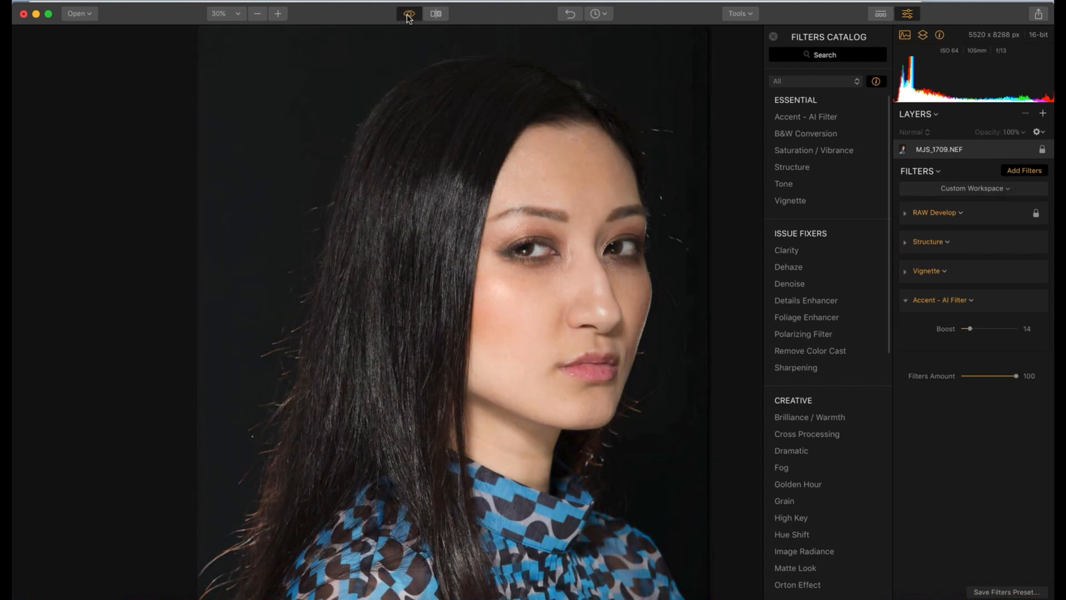
left_click(409, 16)
left_click(408, 16)
left_click(408, 17)
left_click(409, 17)
left_click(409, 16)
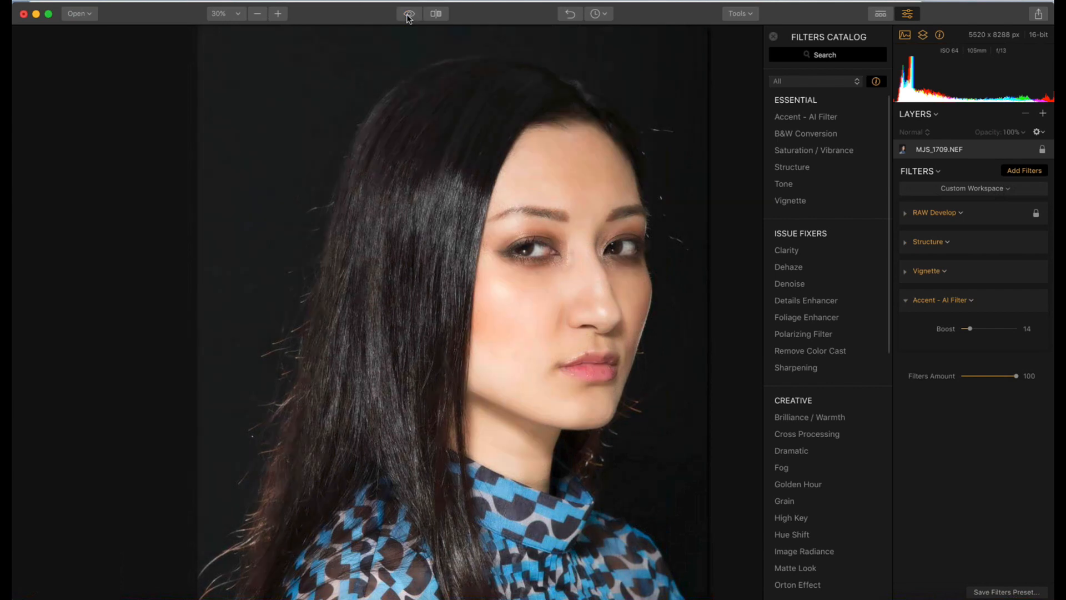
left_click(409, 17)
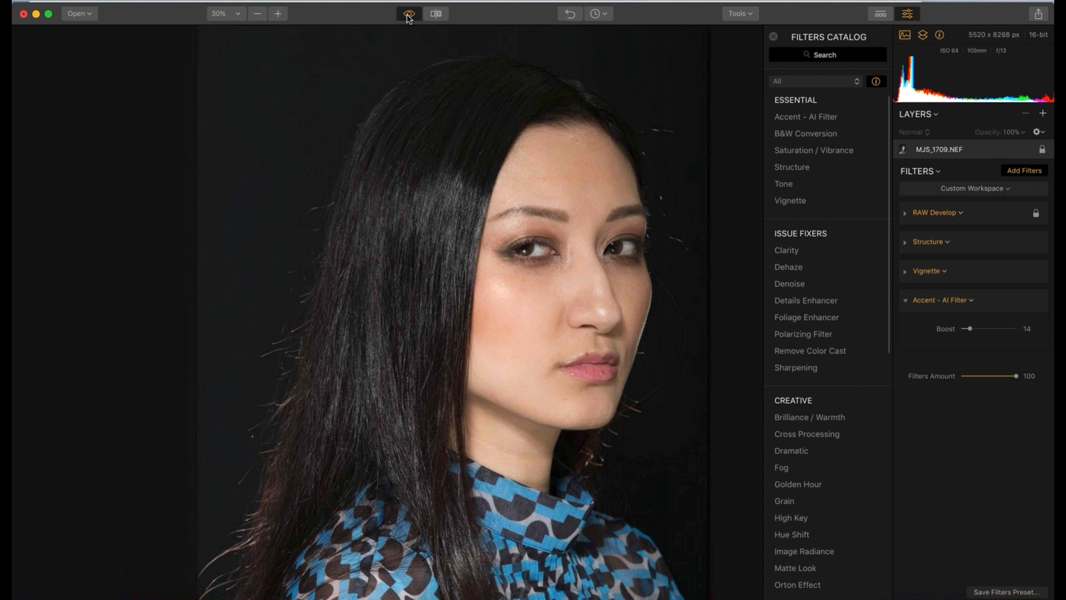
left_click(408, 17)
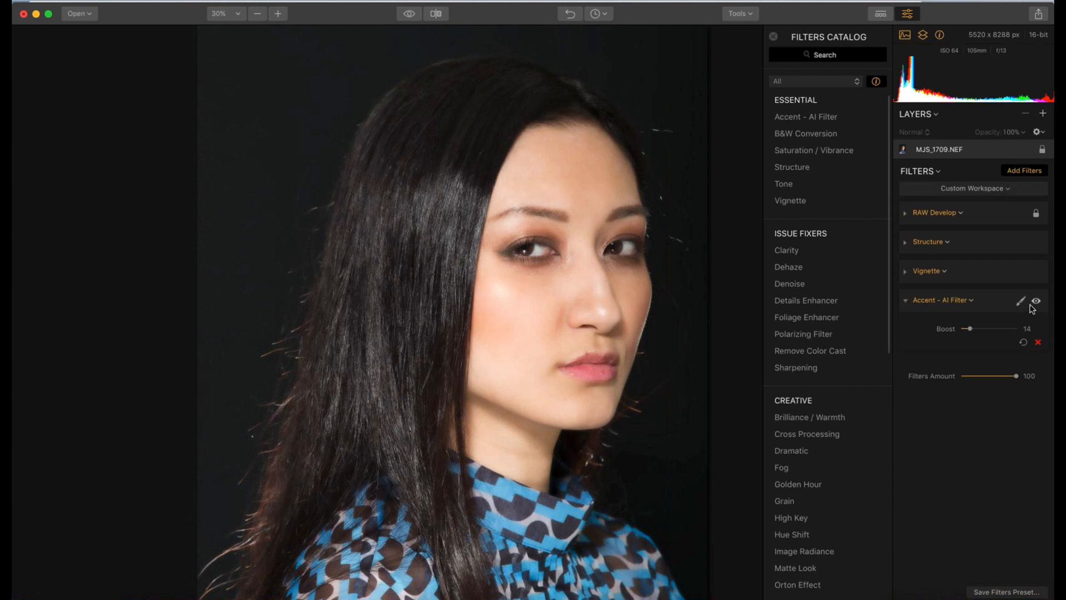
Collapse the Accent - AI Filter and add the Dodge & Burn filter from the catalog's Professional group
left_click(906, 302)
mouse_move(841, 300)
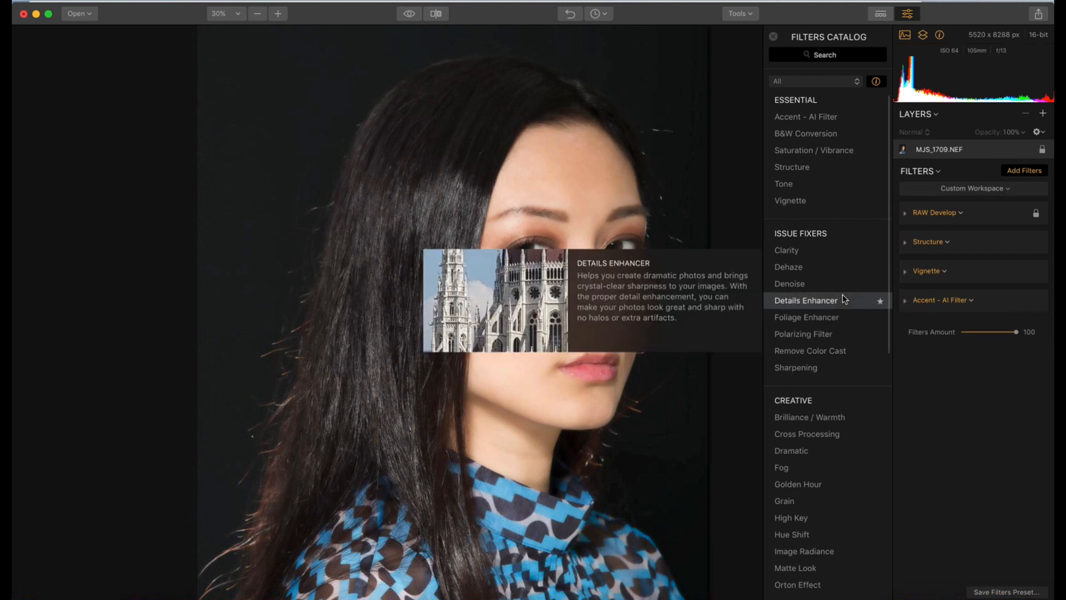
scroll(843, 299, "down", 2)
scroll(842, 299, "up", 2)
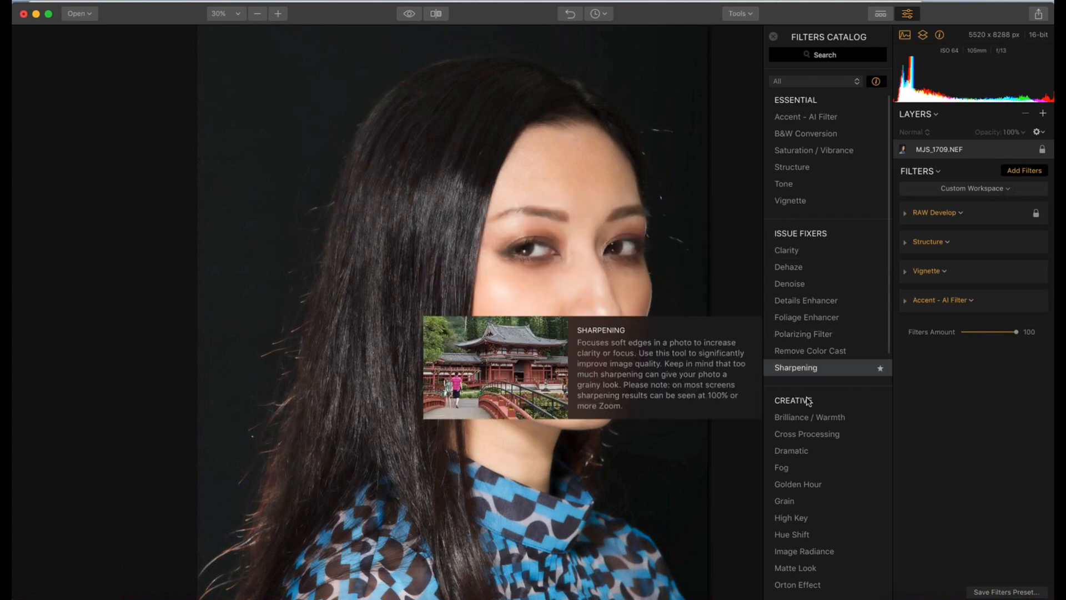
scroll(808, 401, "down", 6)
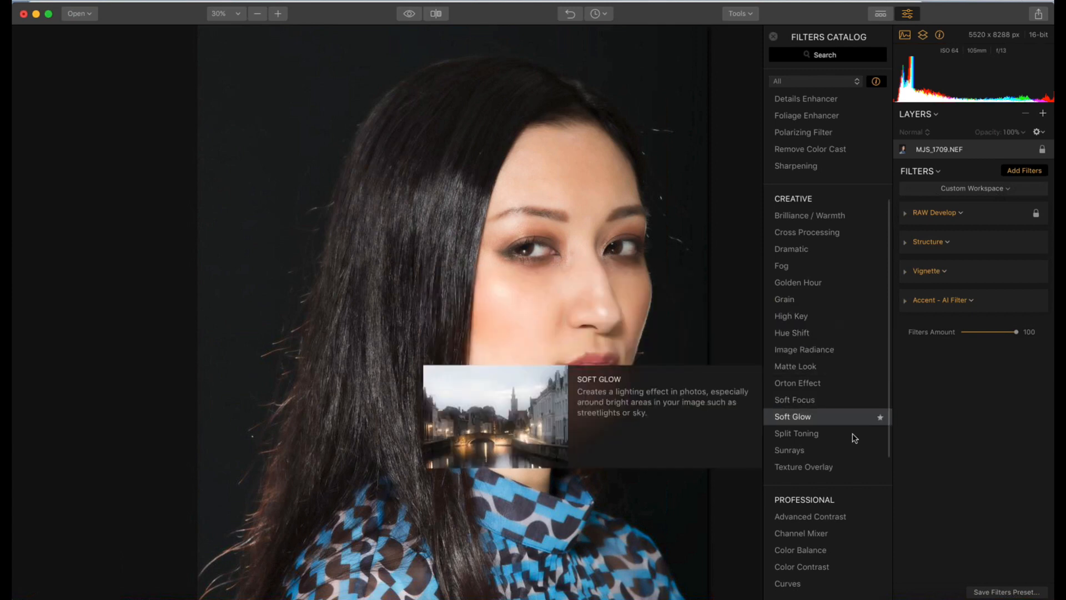
scroll(854, 446, "down", 10)
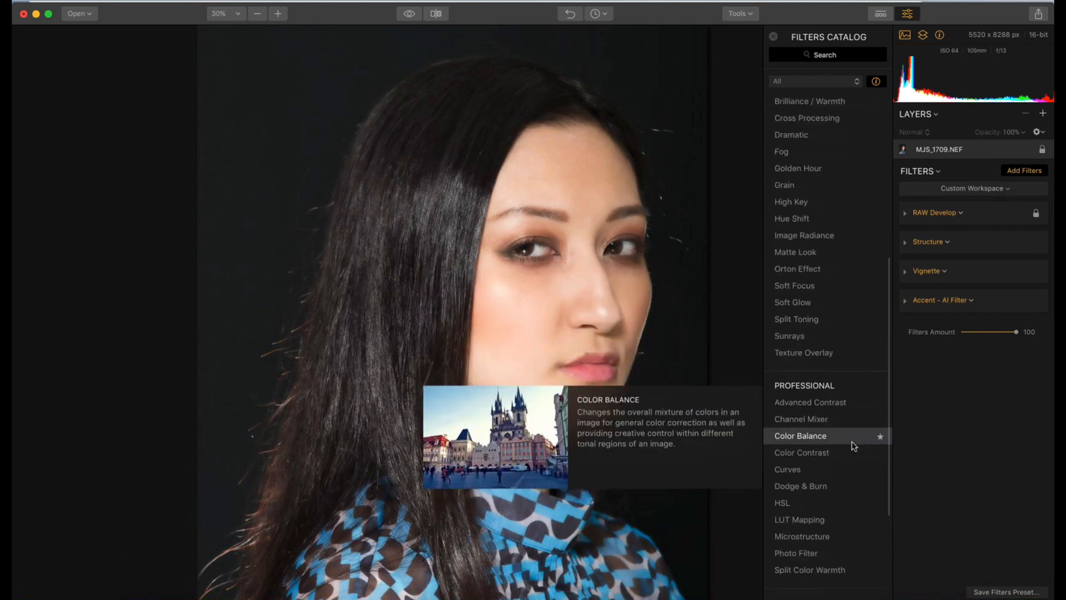
scroll(854, 445, "down", 2)
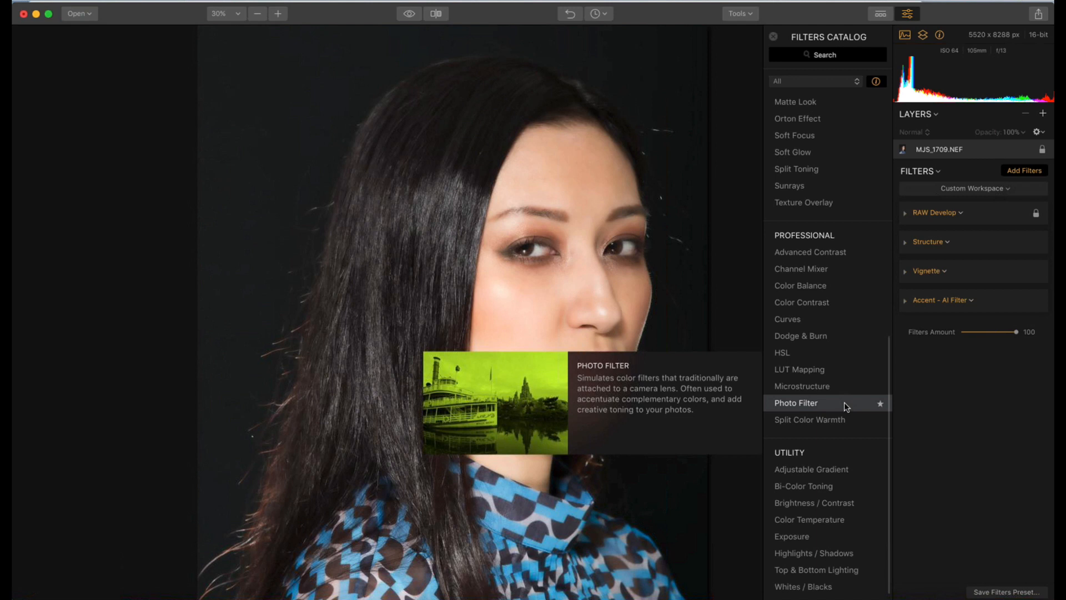
left_click(818, 337)
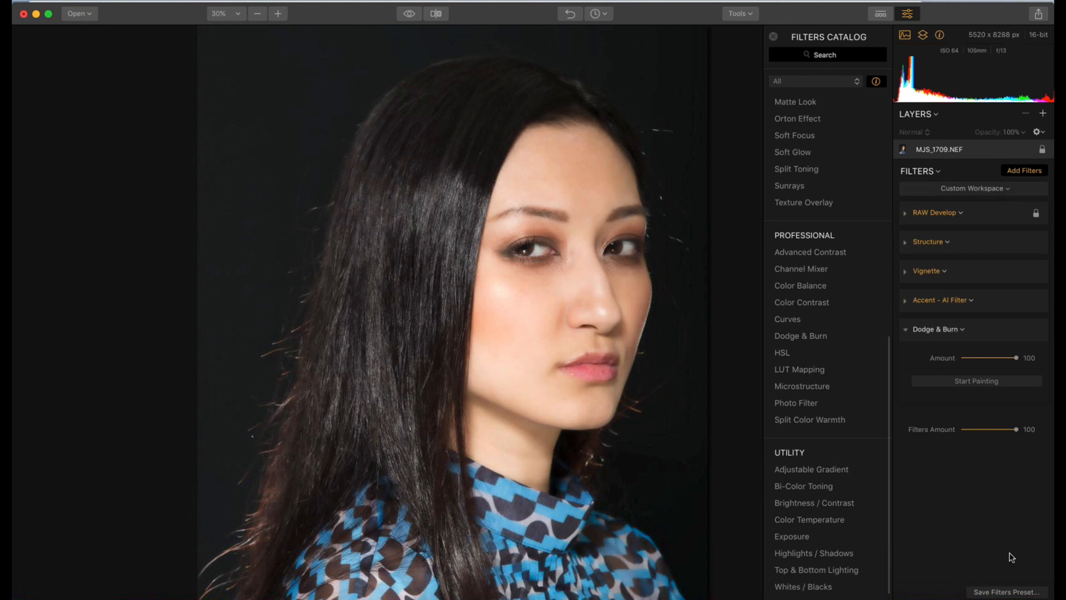
Add a second Vignette filter from the catalog's Essential group and collapse the new Vignette and Dodge & Burn filters
mouse_move(842, 508)
scroll(842, 504, "down", 2)
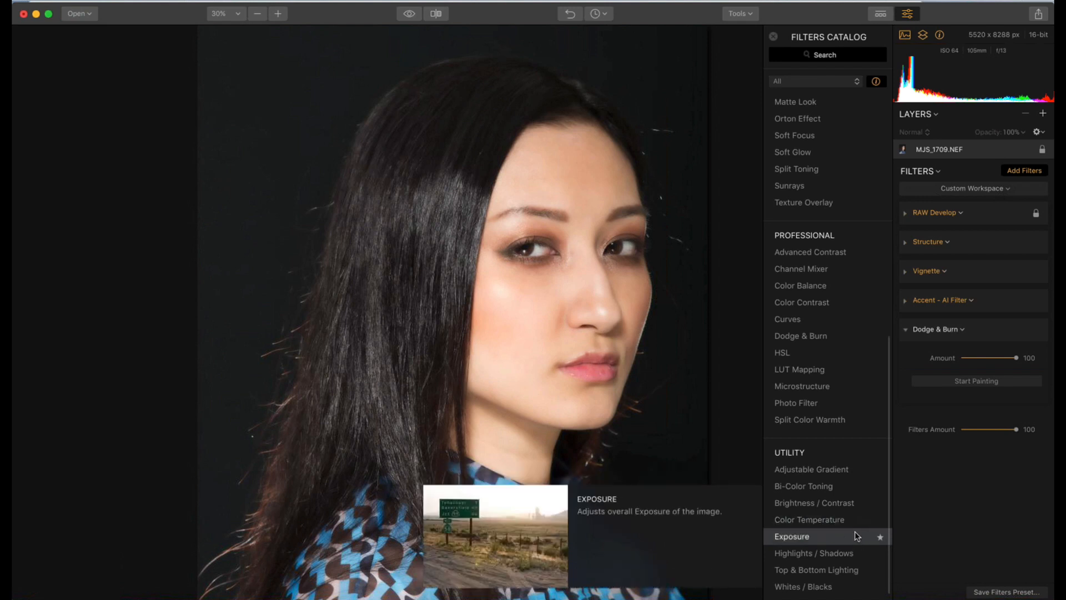
mouse_move(840, 420)
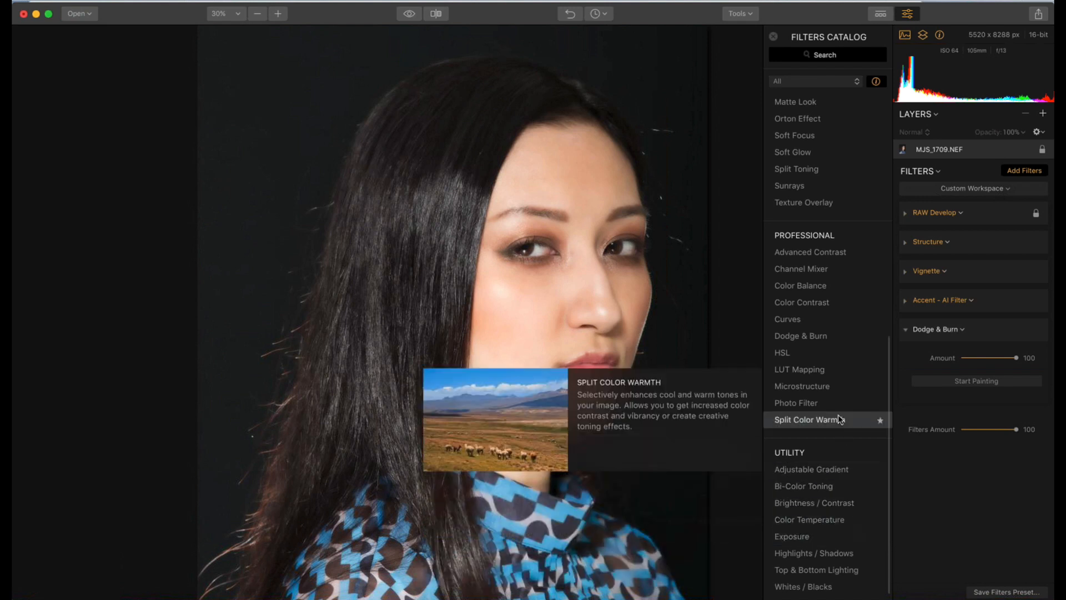
scroll(839, 419, "up", 8)
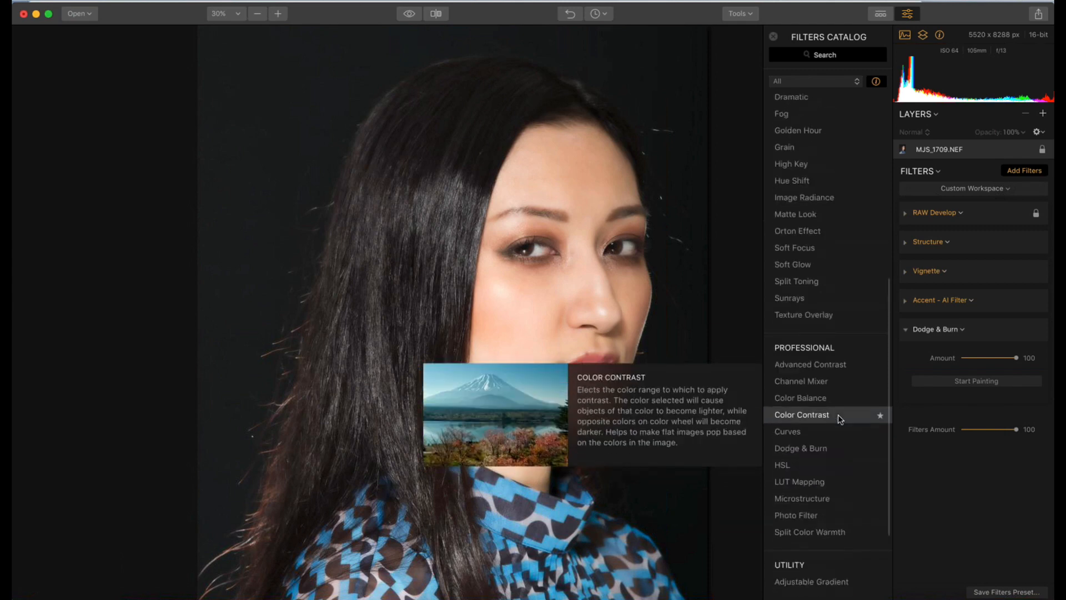
scroll(839, 420, "up", 10)
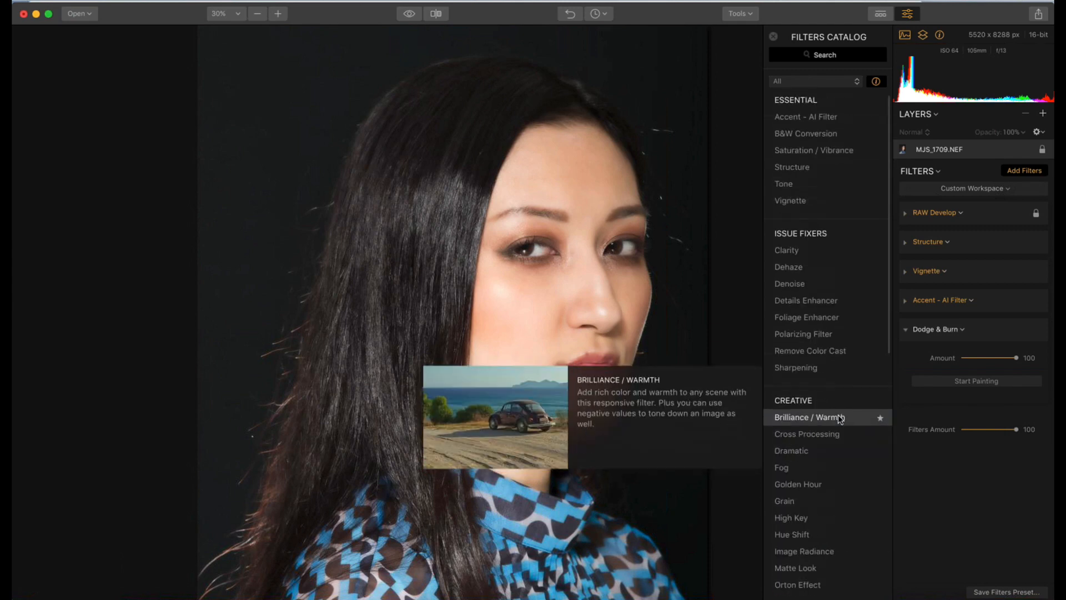
mouse_move(803, 201)
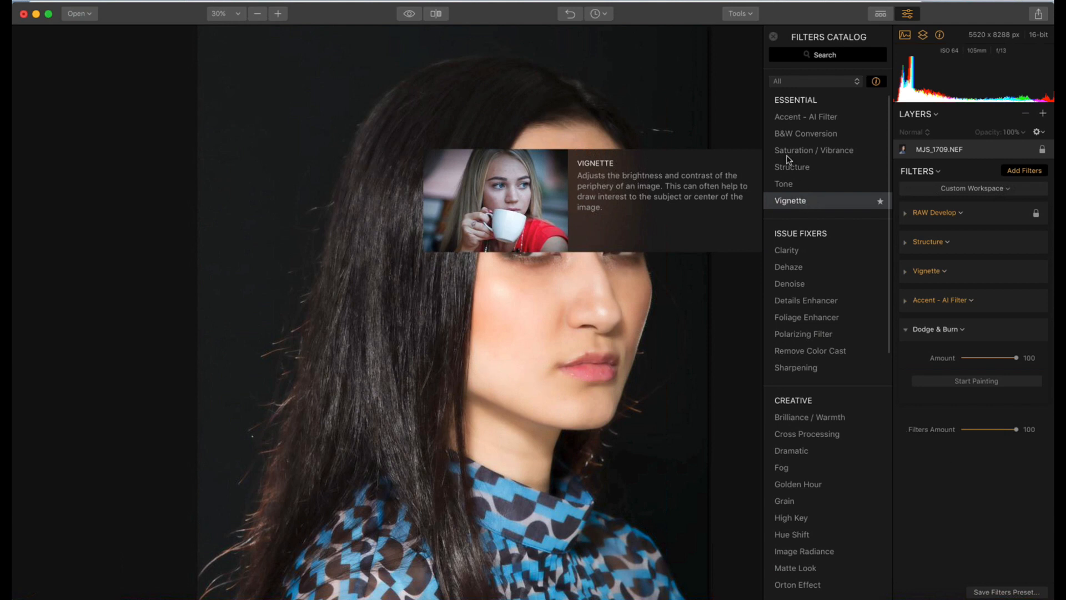
left_click(792, 202)
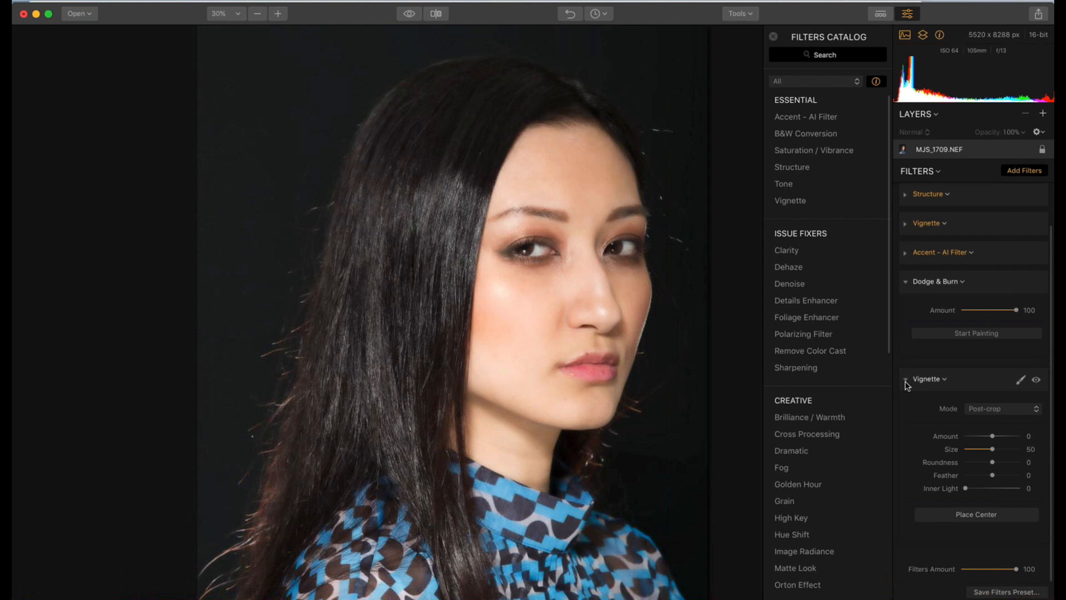
left_click(905, 381)
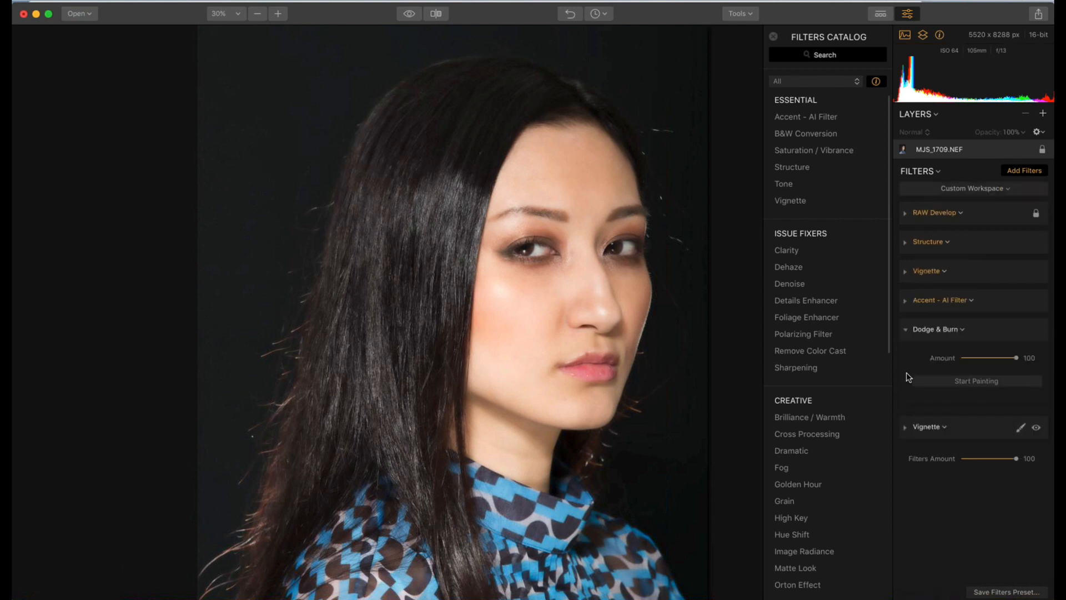
left_click(906, 332)
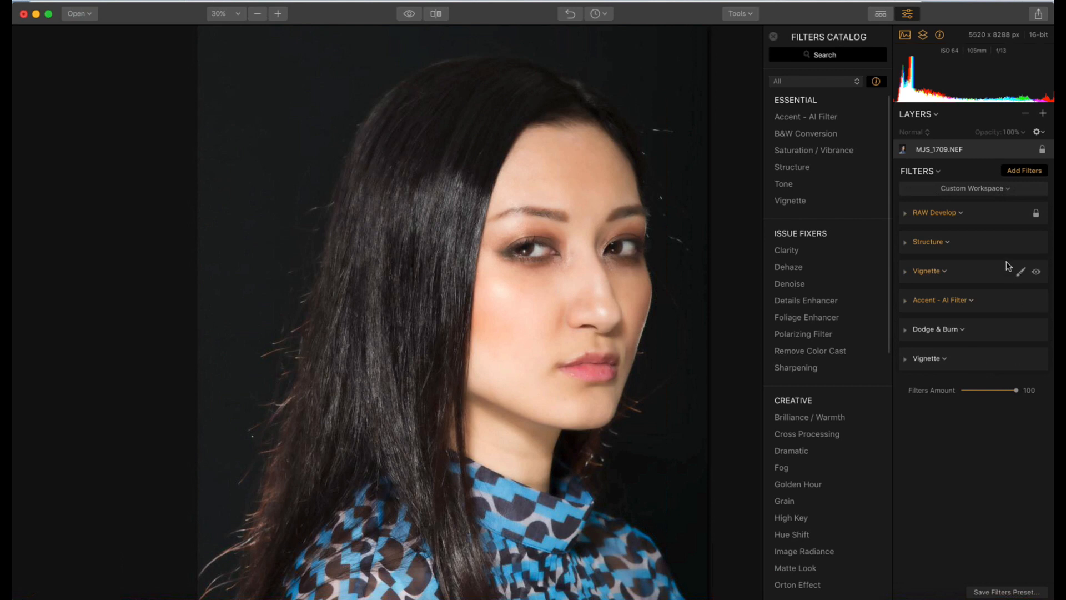
Switch the filter workspace to Street and collapse all of its filters
left_click(1006, 192)
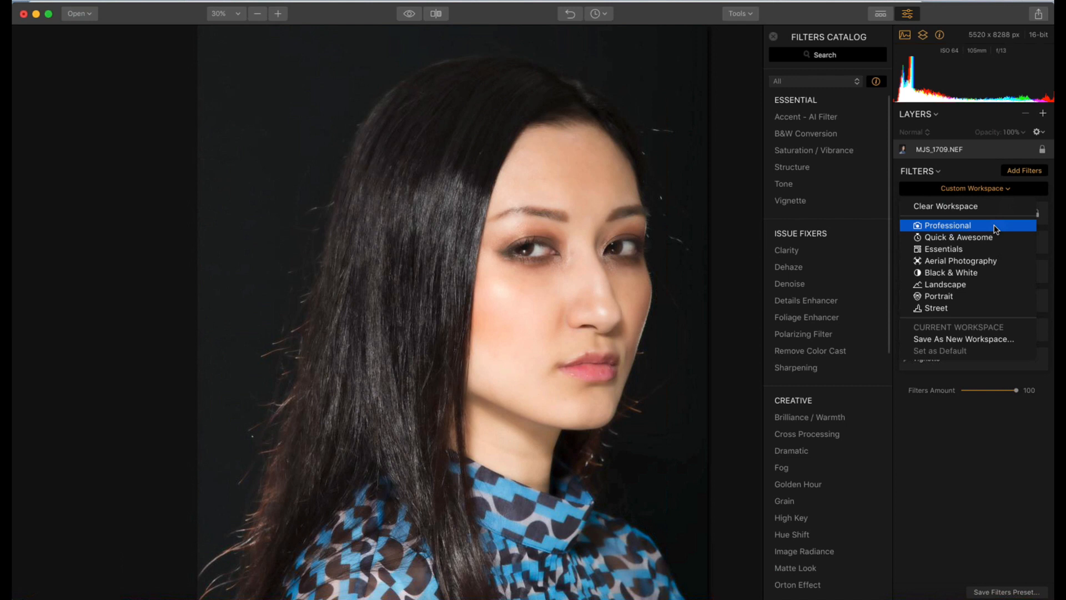
left_click(975, 309)
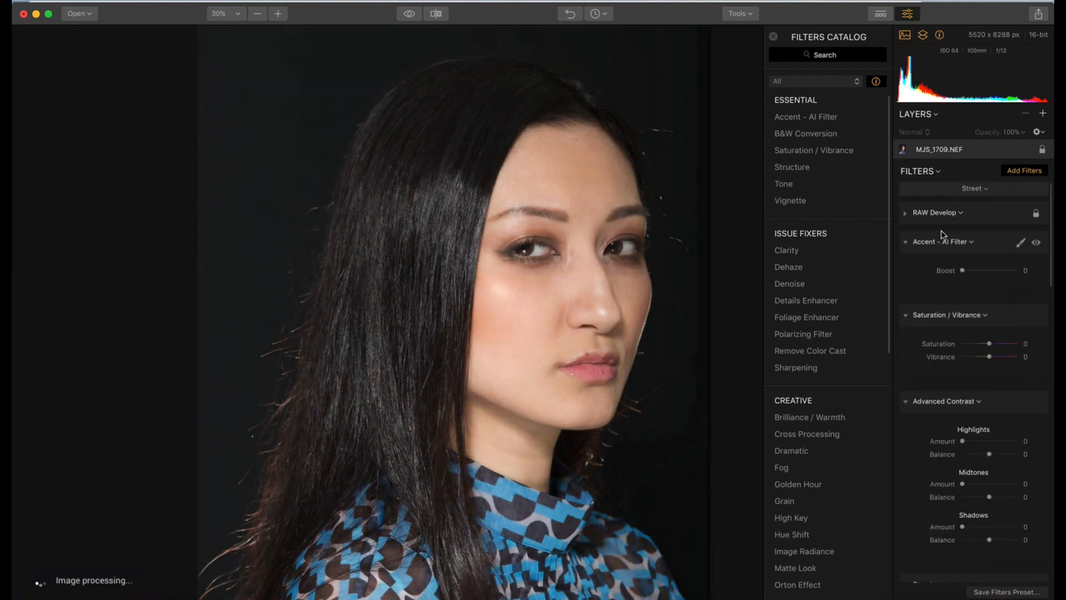
left_click(937, 172)
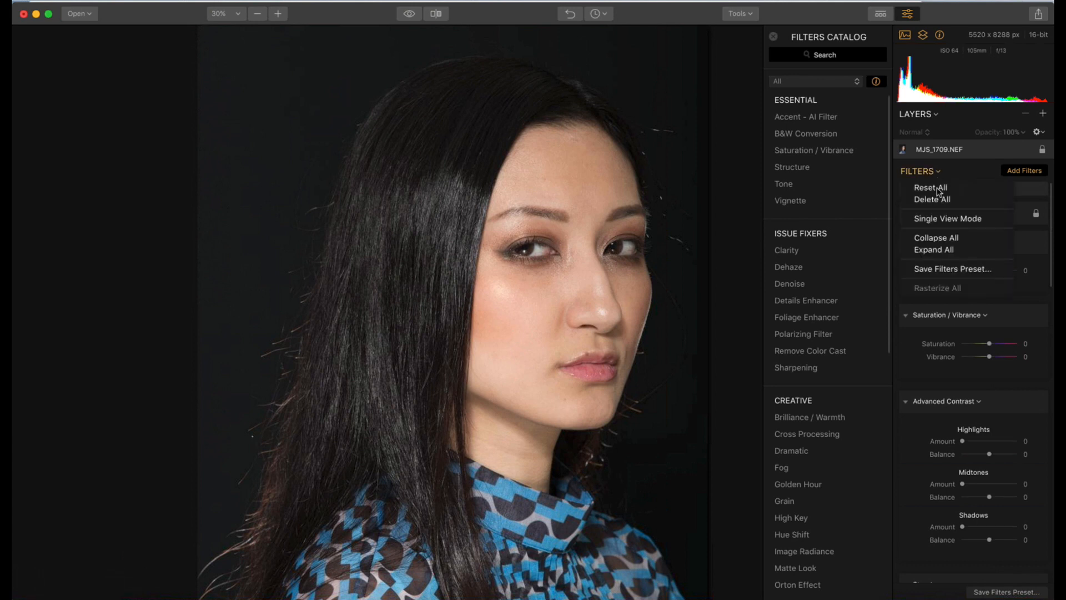
left_click(948, 238)
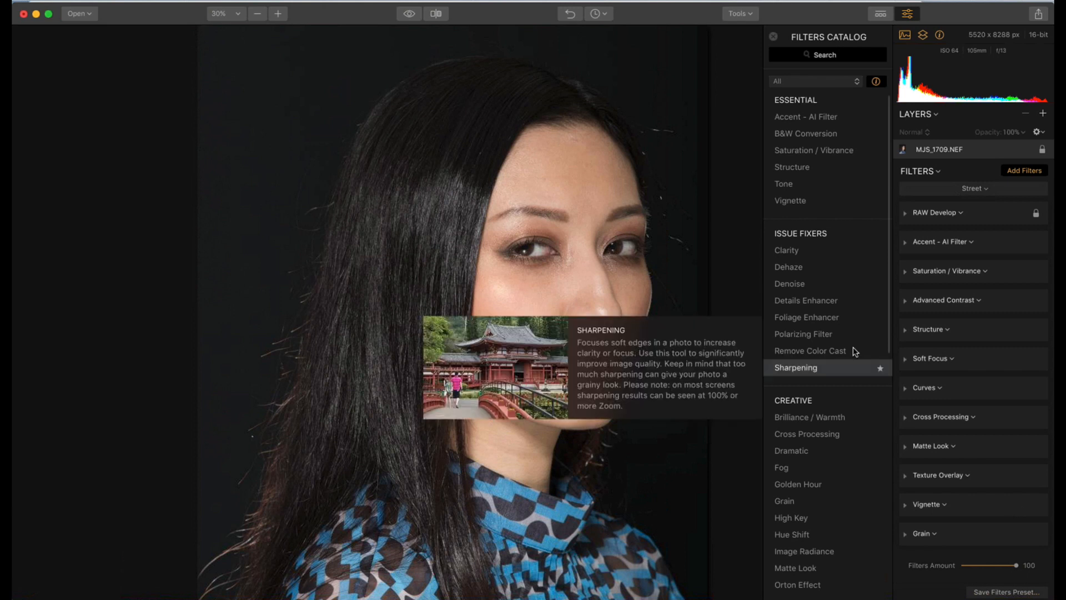
mouse_move(805, 304)
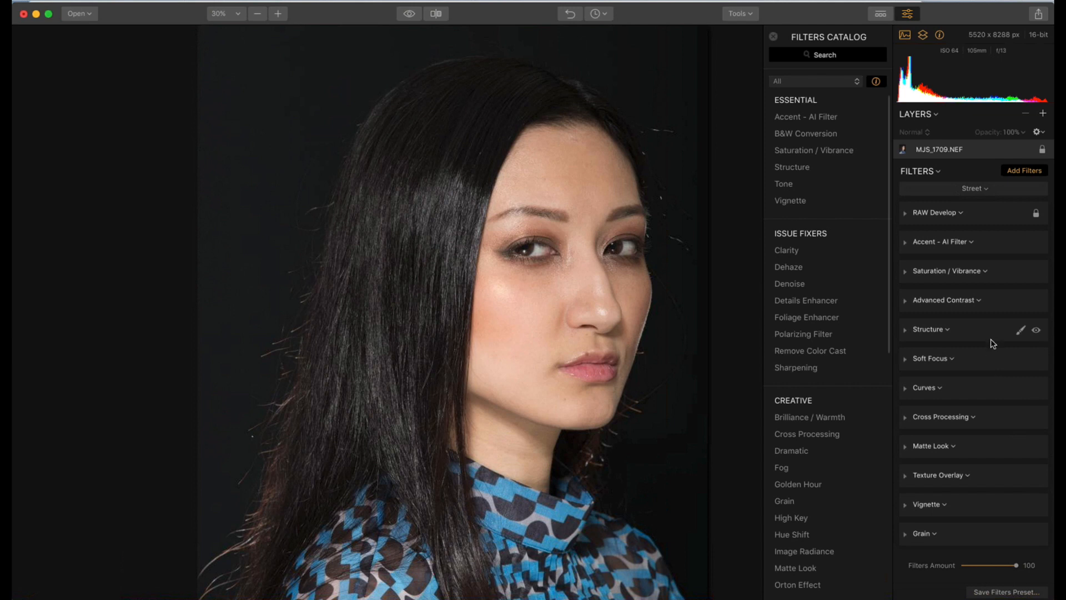
Switch the filter workspace to Quick & Awesome and collapse all of its filters
left_click(988, 190)
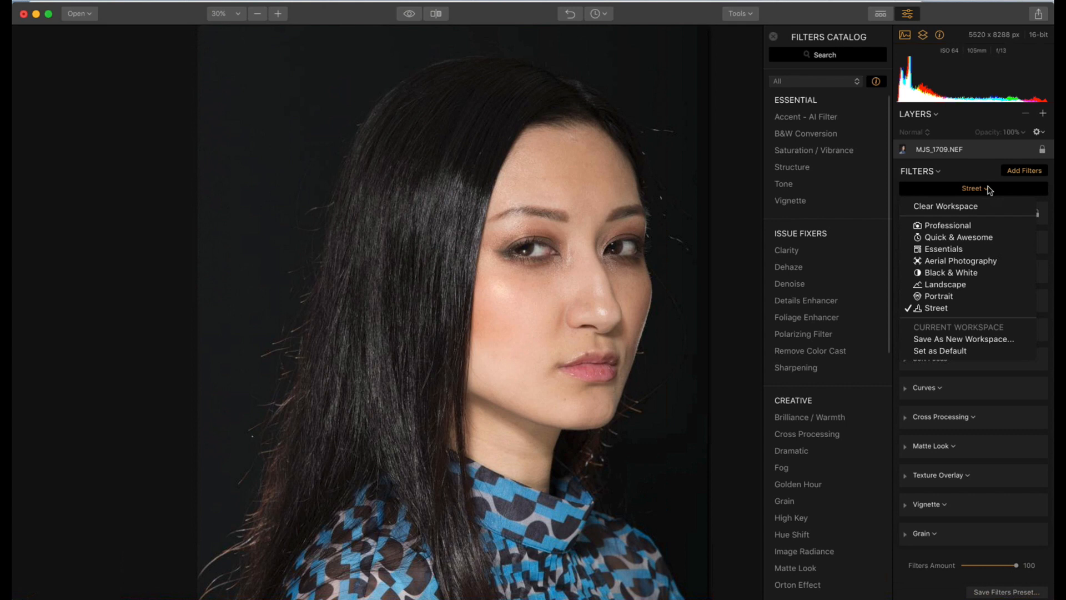
left_click(989, 238)
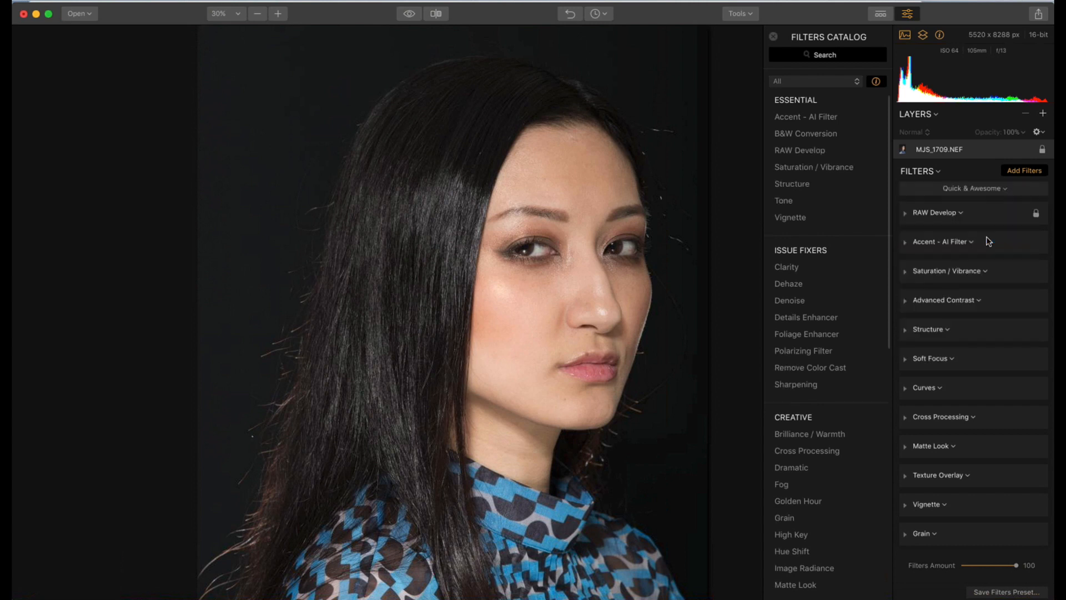
left_click(938, 173)
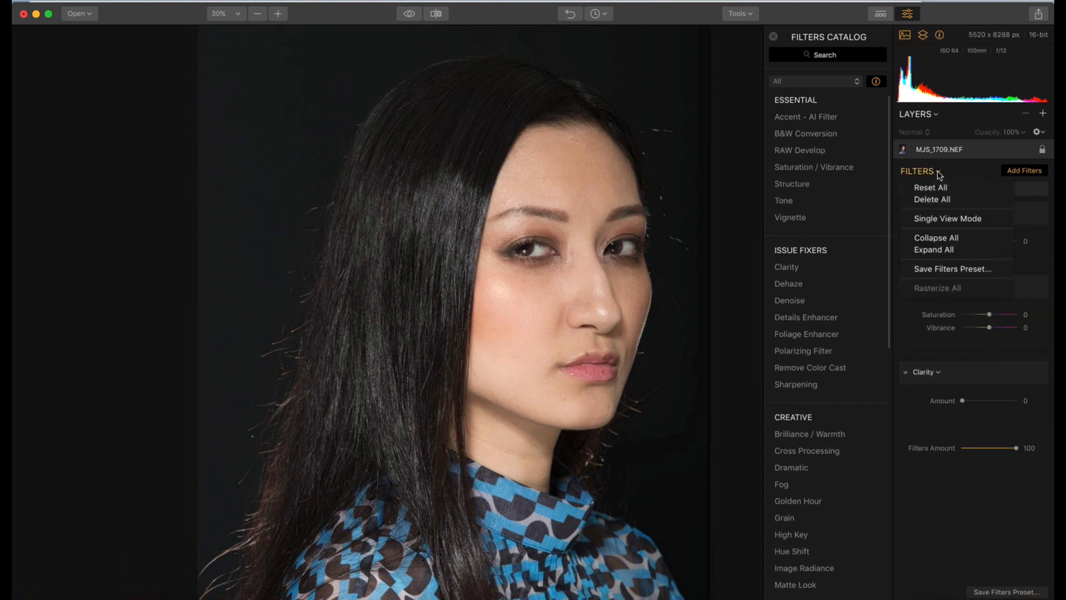
left_click(938, 236)
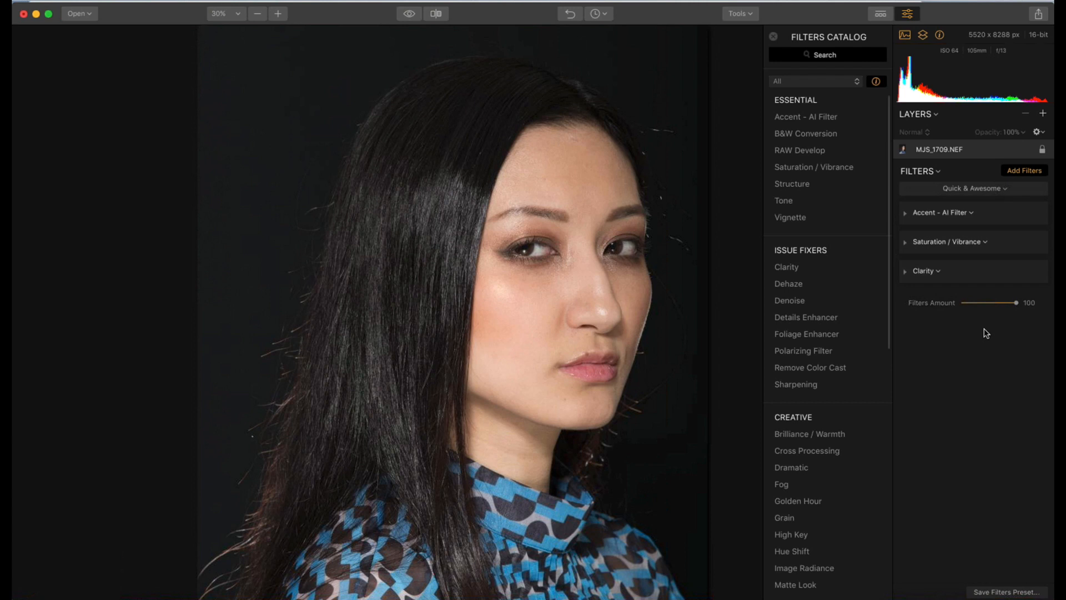
Switch the filter workspace to Portrait and collapse all of its filters
left_click(1001, 190)
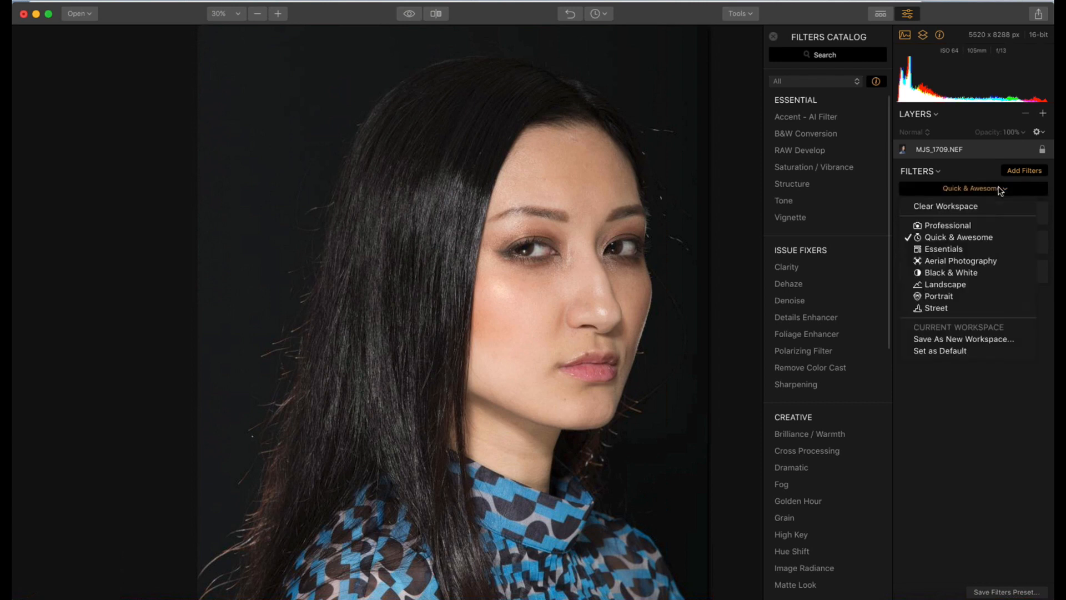
left_click(952, 299)
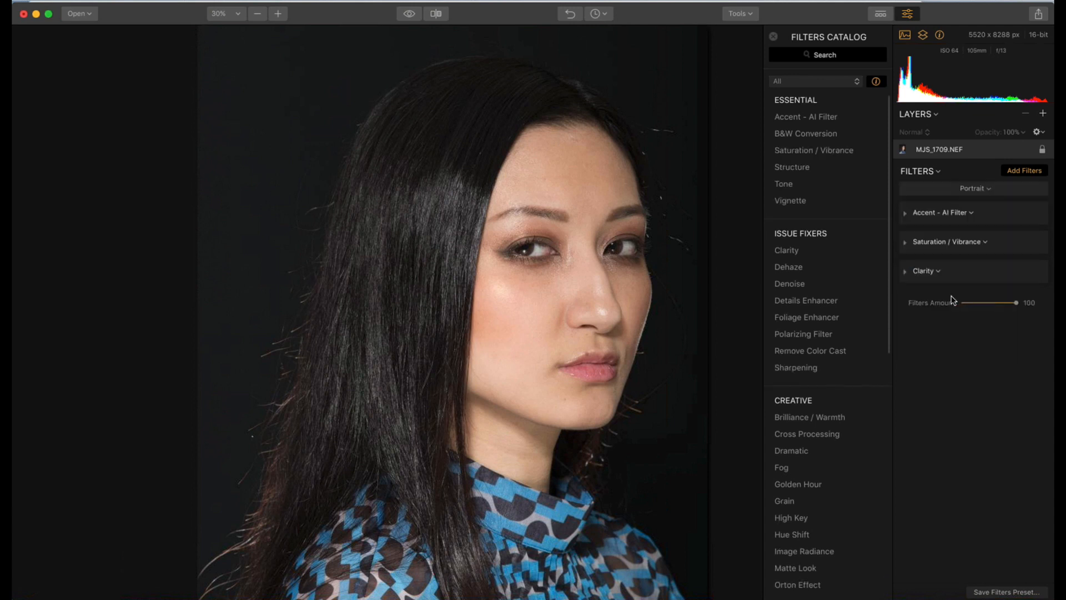
left_click(939, 172)
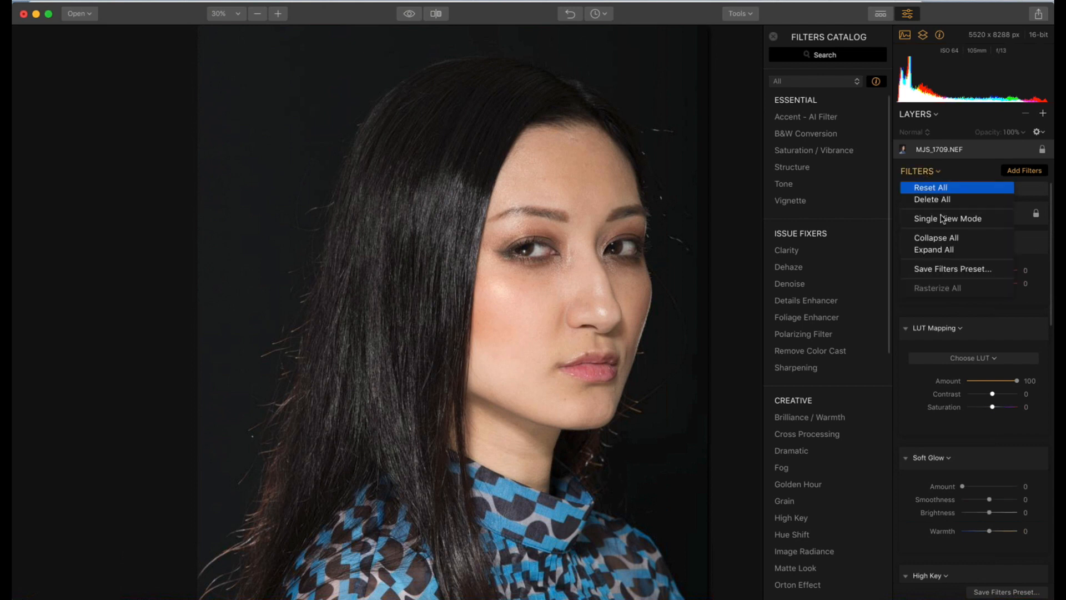
left_click(941, 239)
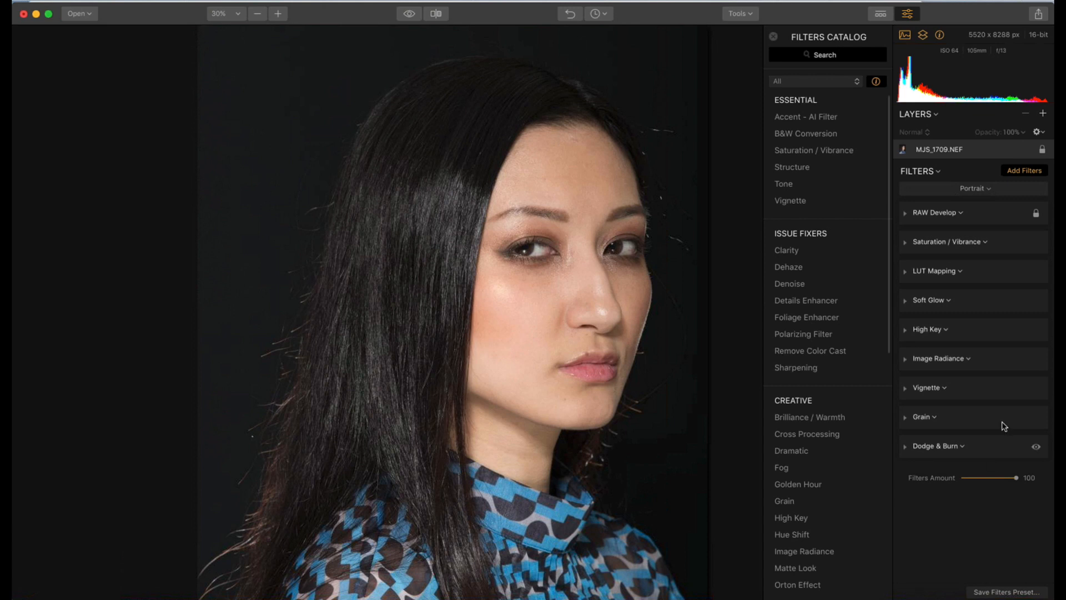
Remove the Vignette filter from the Portrait workspace and collapse the Grain and Dodge & Burn filters
mouse_move(1033, 390)
left_click(905, 389)
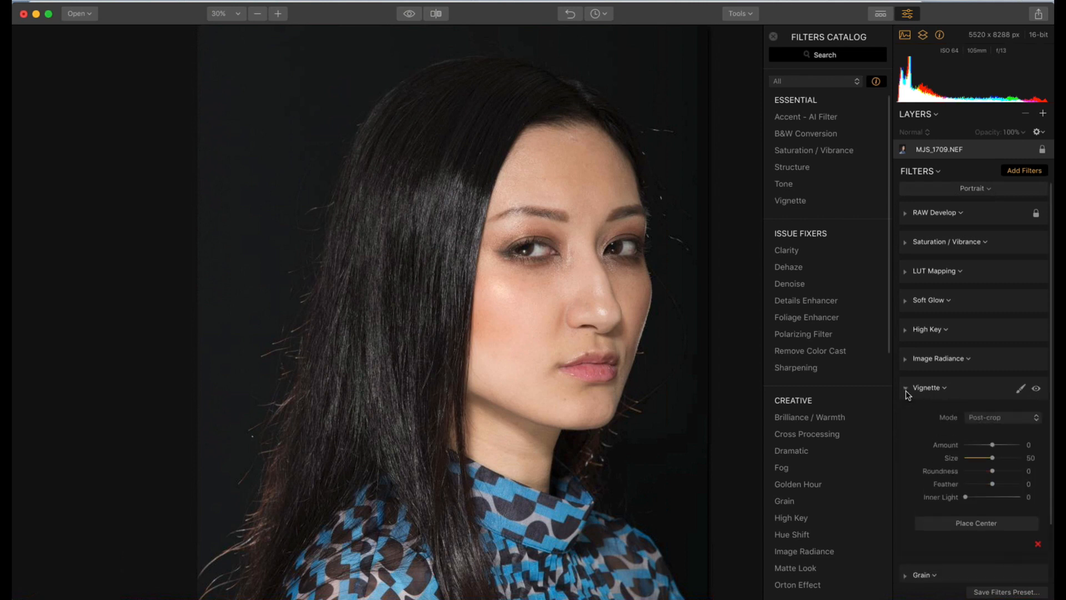
left_click(1037, 545)
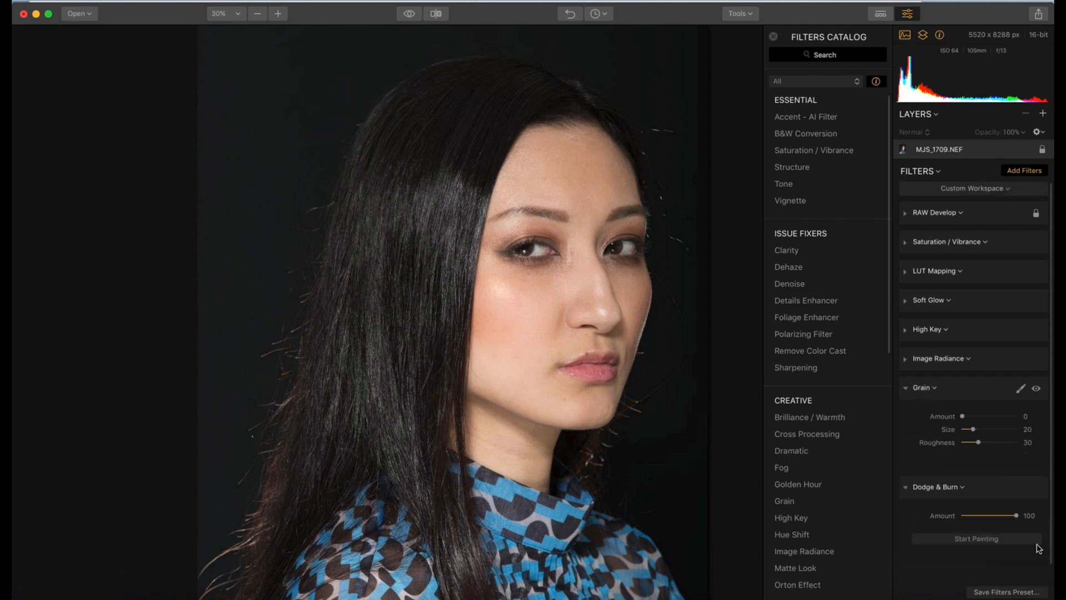
left_click(905, 388)
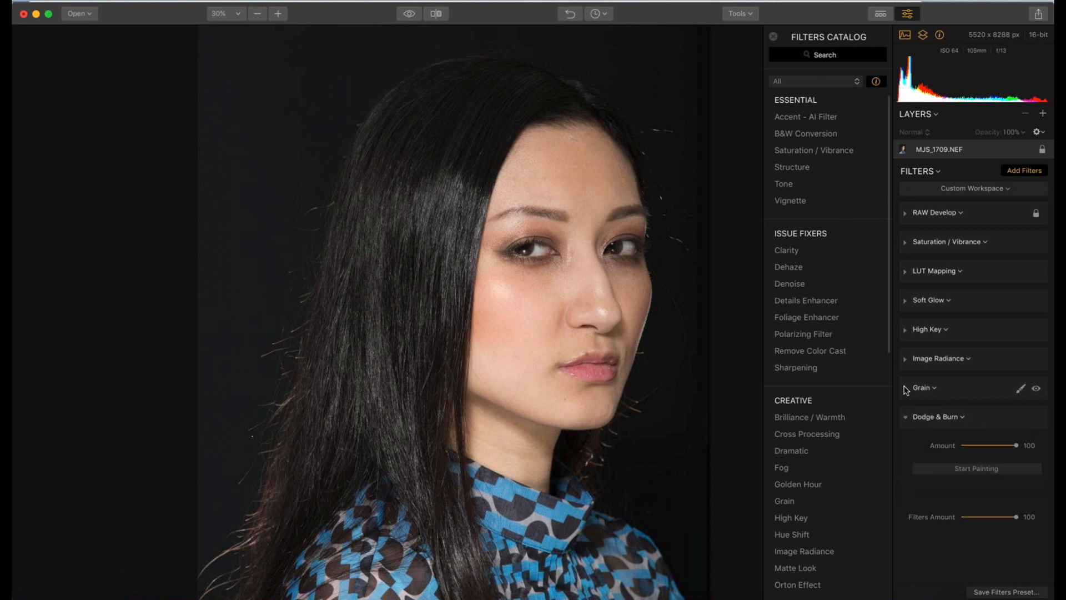
left_click(905, 419)
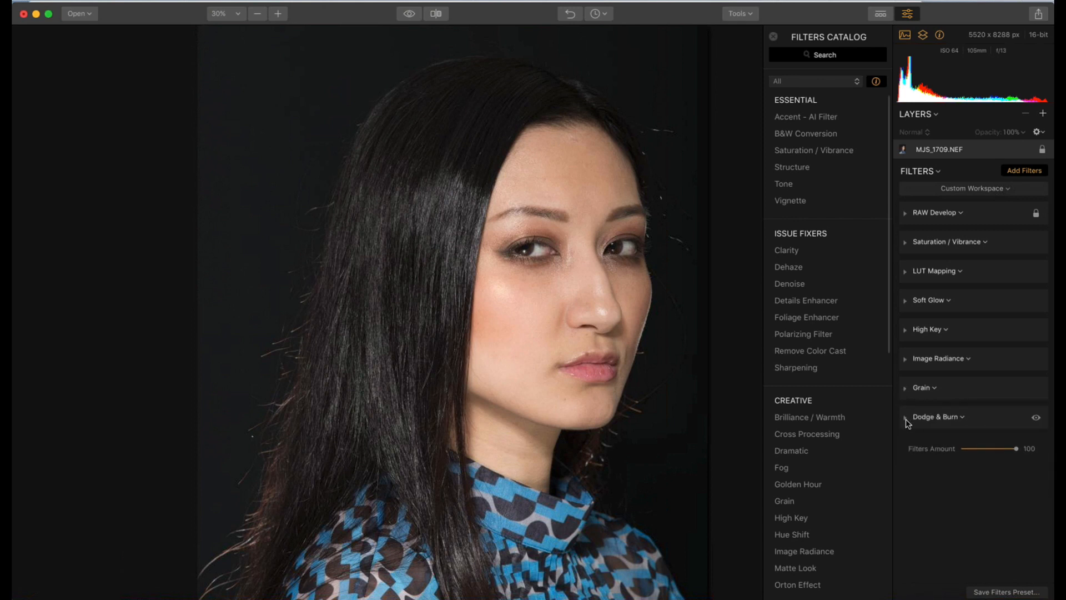
Remove the LUT Mapping filter from the workspace and collapse all remaining filters
left_click(905, 273)
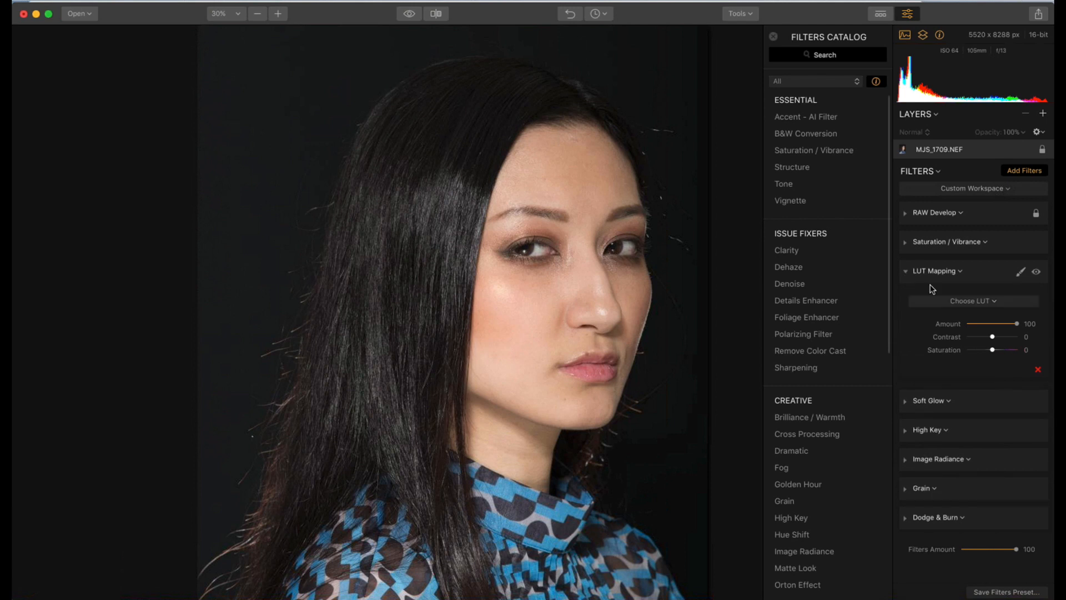
left_click(1037, 371)
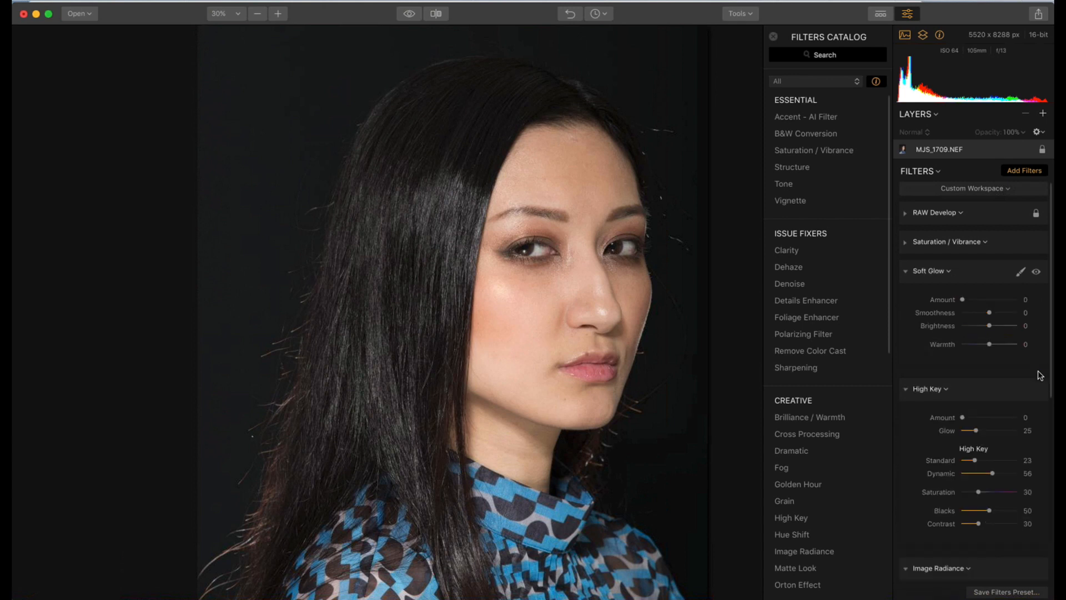
left_click(905, 272)
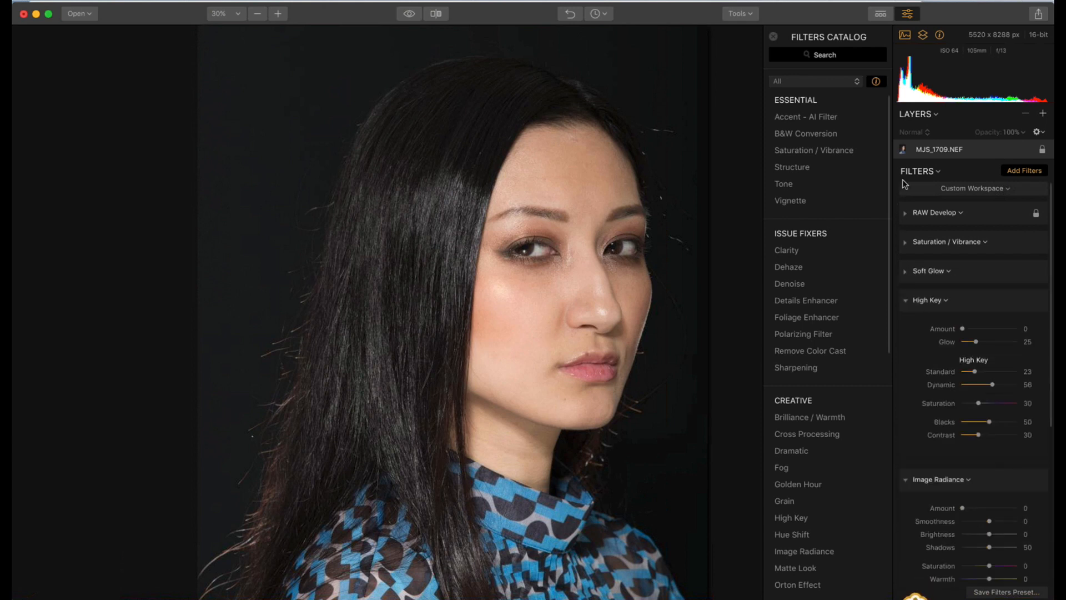
left_click(933, 171)
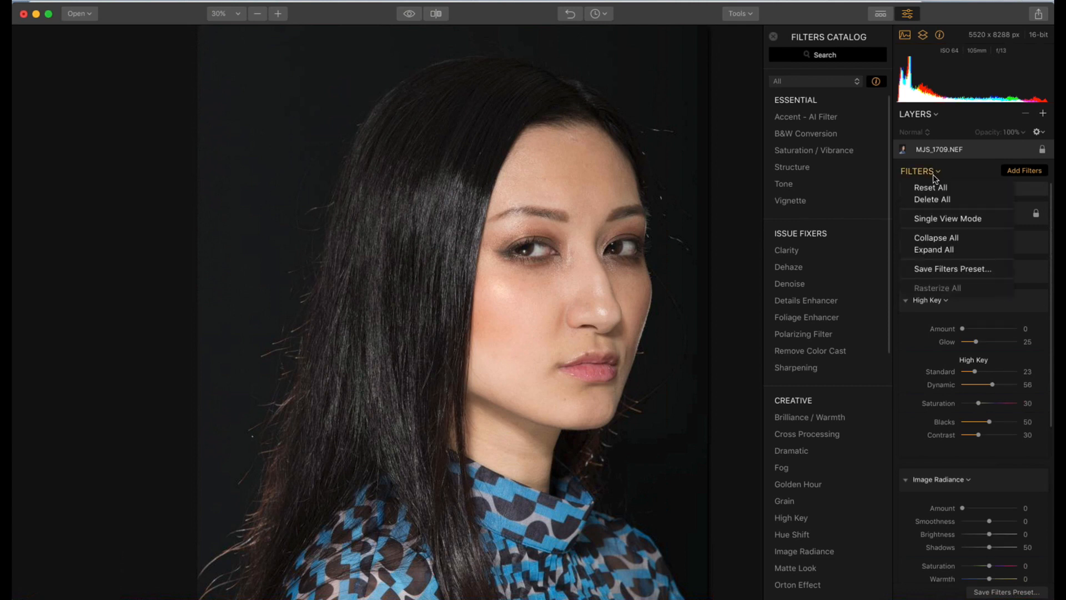
left_click(937, 235)
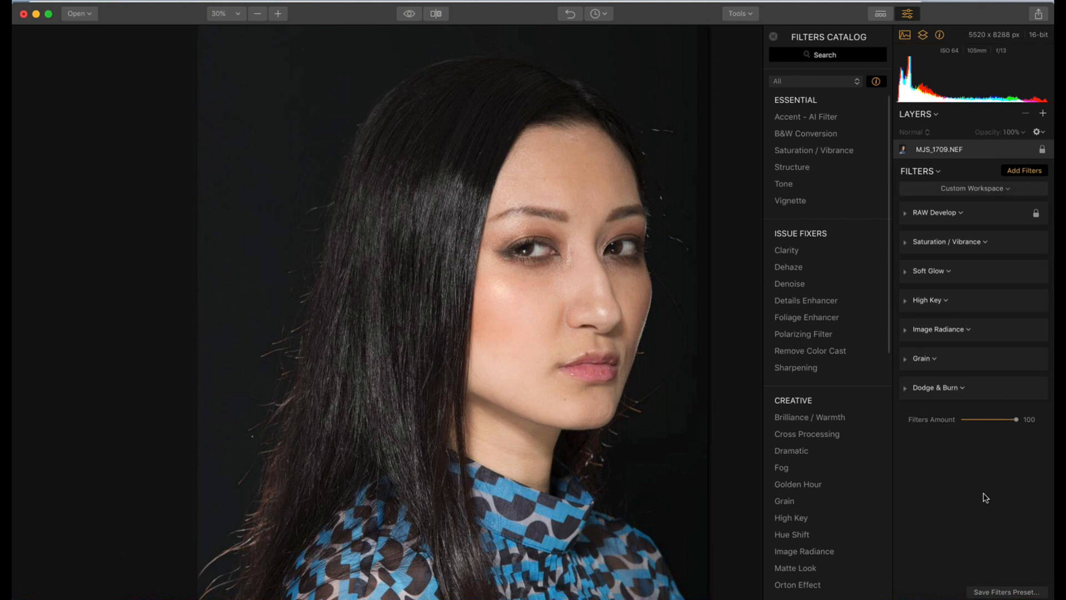
Open the workspace options for the customized filter set
left_click(1007, 192)
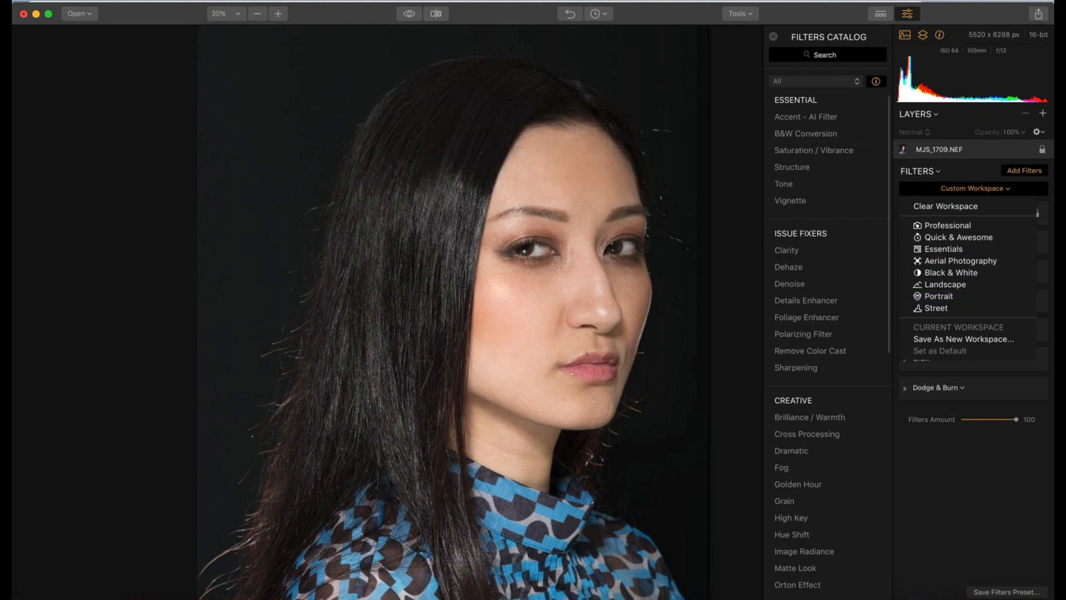
Dismiss the workspace options and switch to Keynote to present the Master Your Lens podcast slide full screen
left_click(36, 15)
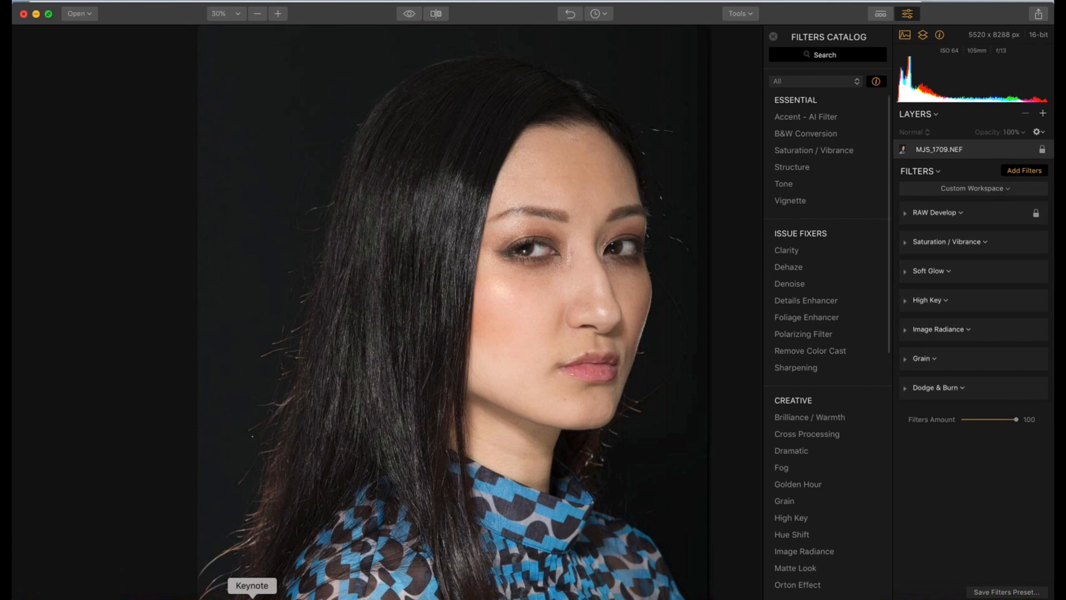
left_click(251, 597)
left_click(238, 28)
key("Right")
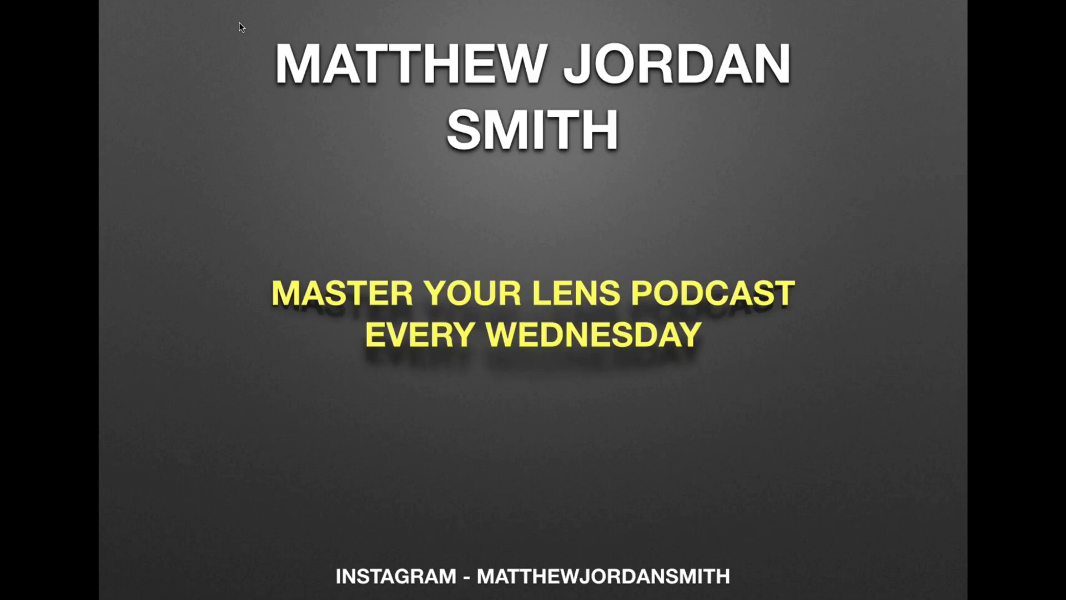